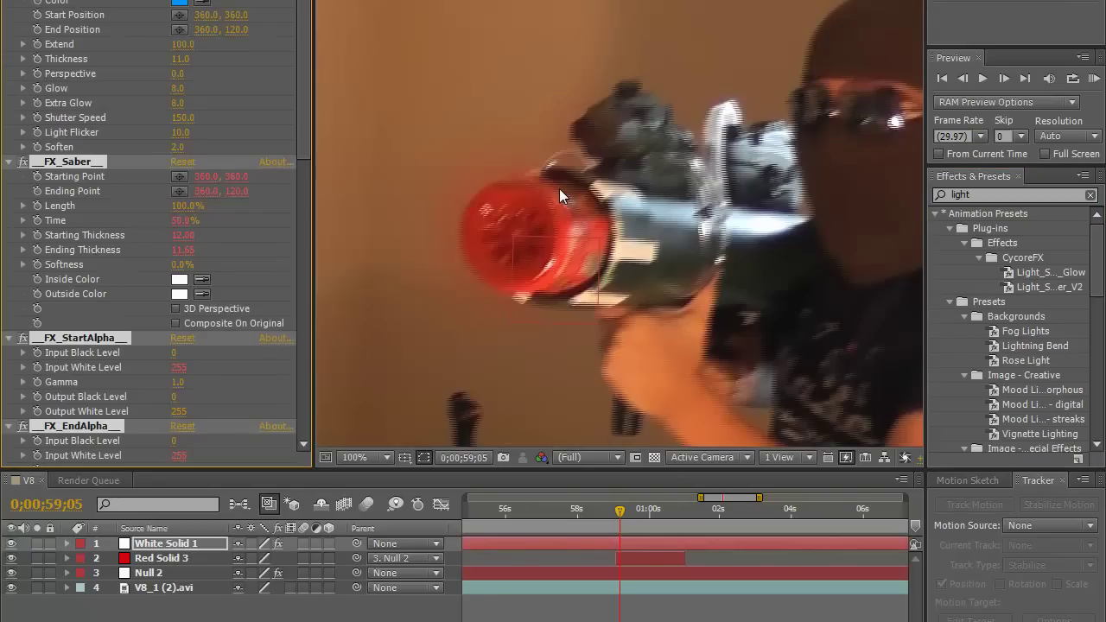
At 0;01;00;26, move the light beam on White Solid 1 to the gun's muzzle, at layer position 2026, 706.
scroll(559, 188, "down", 4)
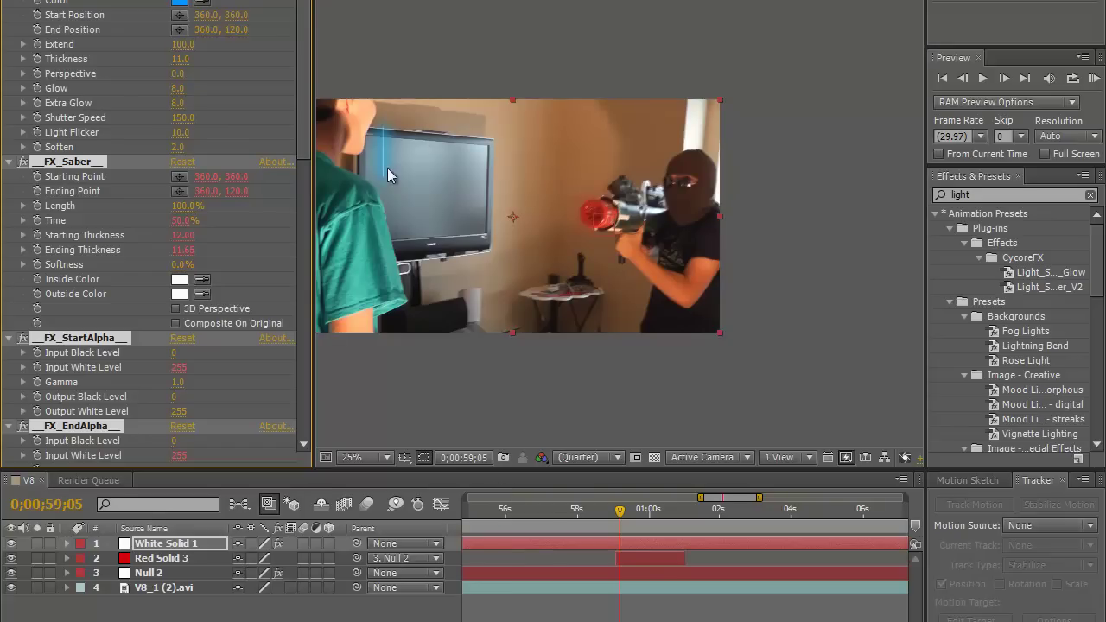
left_click_drag(730, 498, 848, 498)
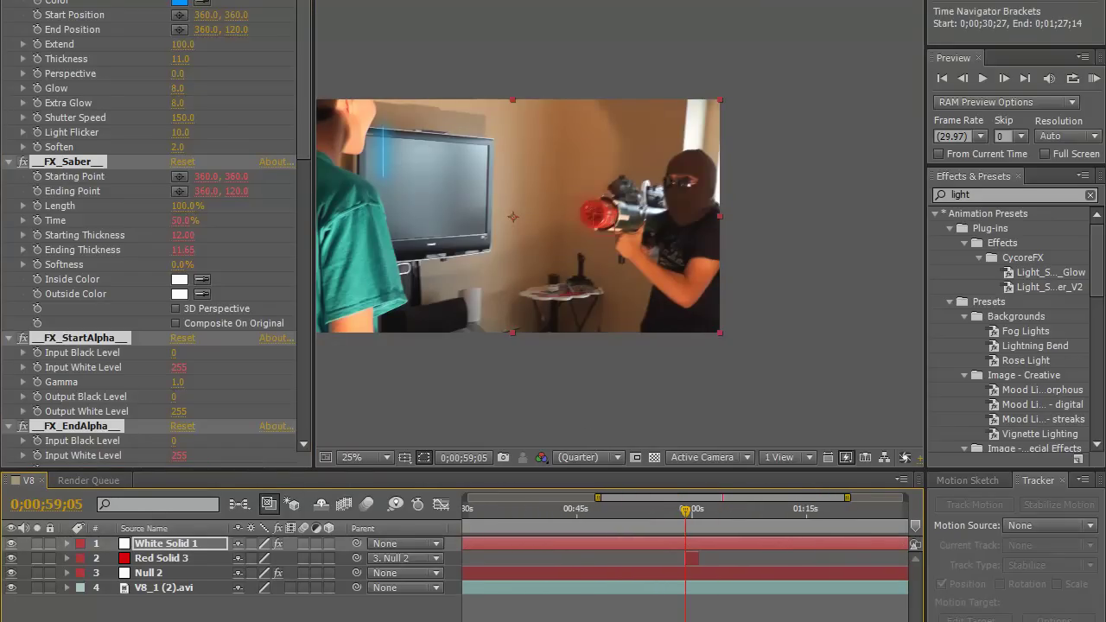
scroll(402, 197, "up", 2)
scroll(404, 193, "down", 2)
left_click_drag(430, 105, 615, 99)
scroll(616, 99, "up", 2)
left_click_drag(672, 142, 647, 217)
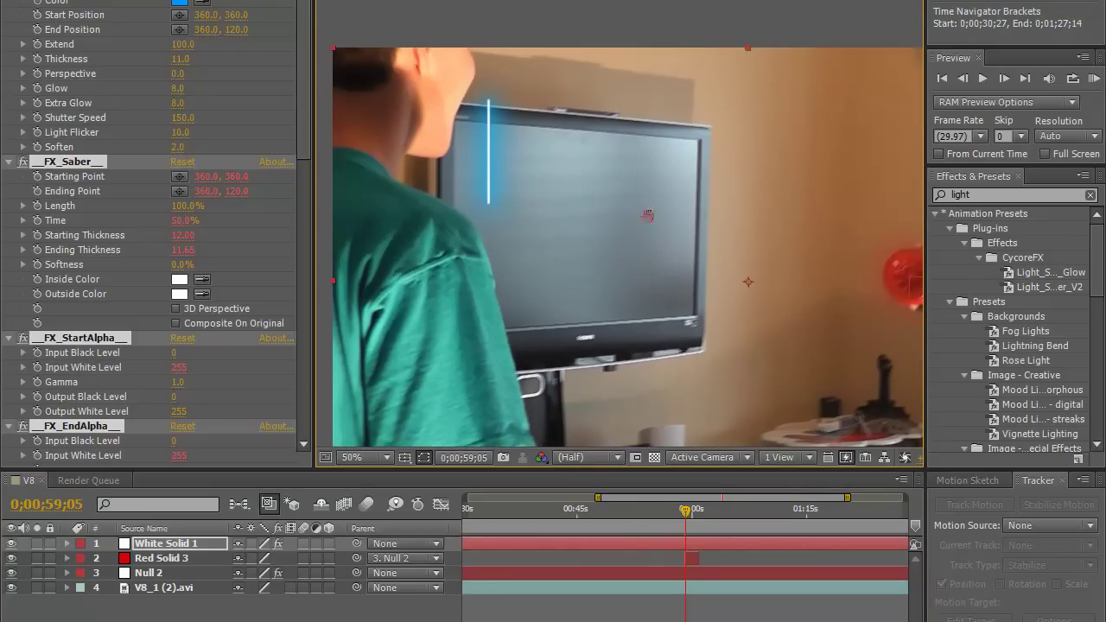
left_click_drag(705, 238, 683, 211)
left_click_drag(729, 158, 655, 134)
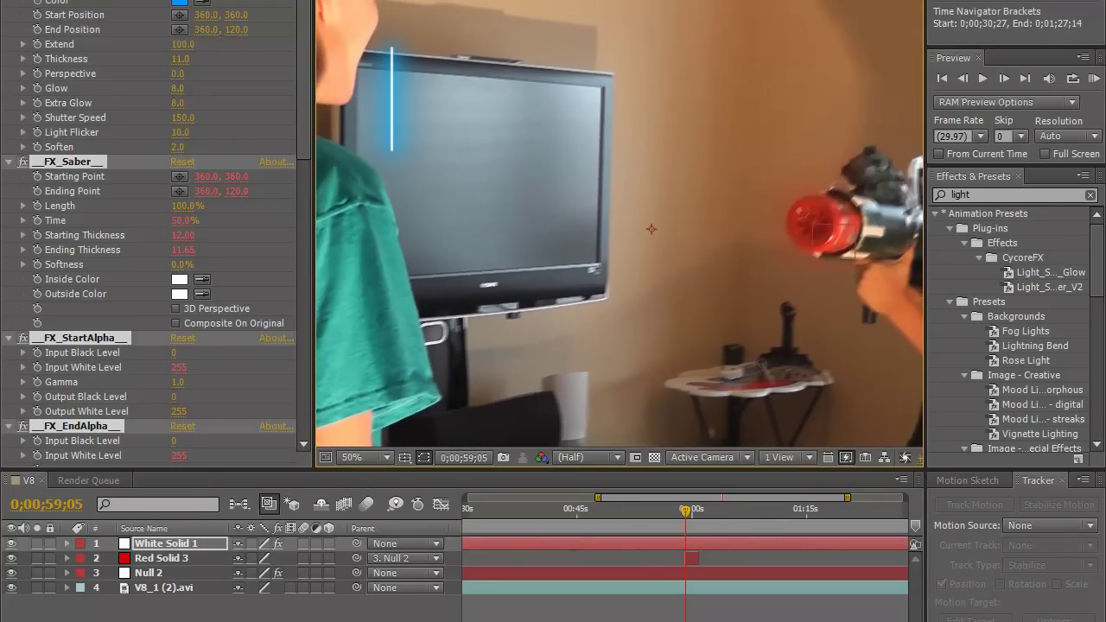
left_click_drag(686, 510, 694, 512)
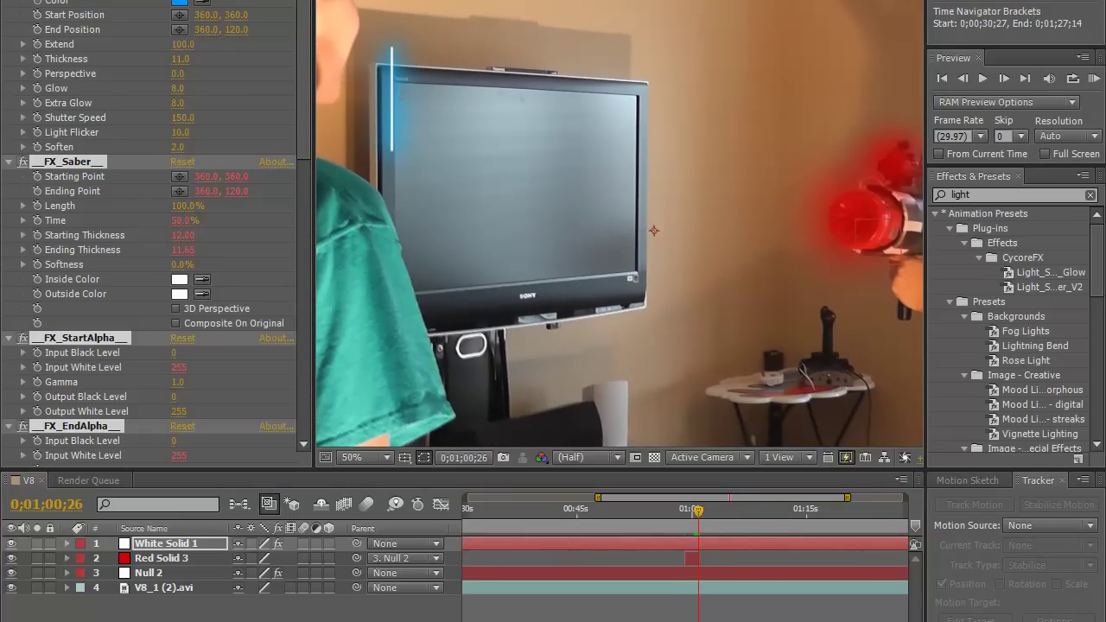
left_click_drag(398, 83, 856, 148)
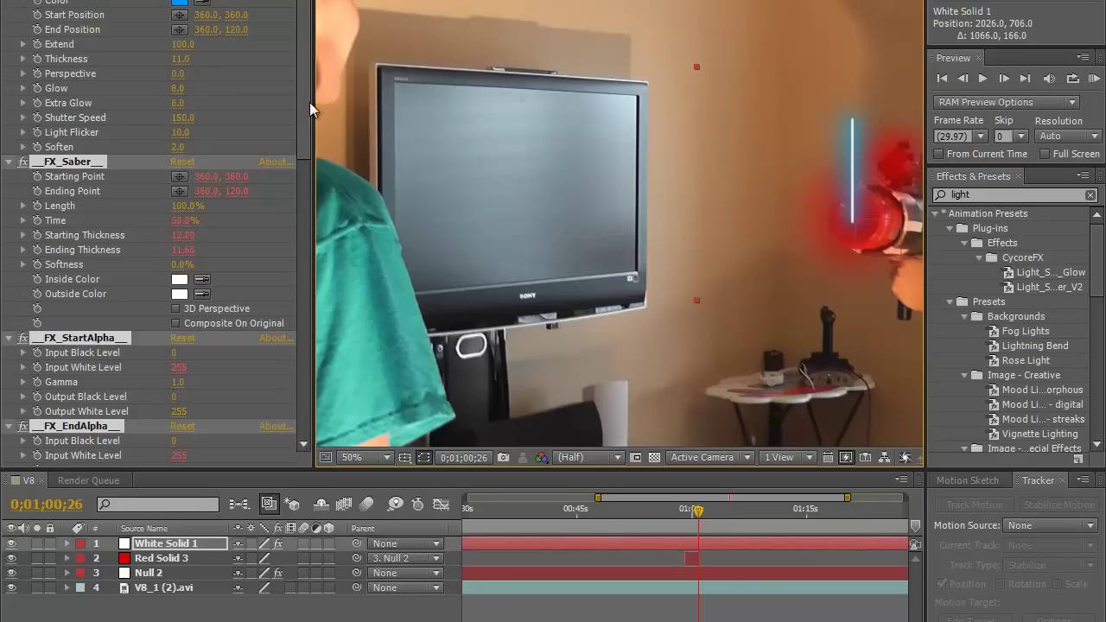
Change the beam's glow color to pure red, FF0000.
left_click(179, 3)
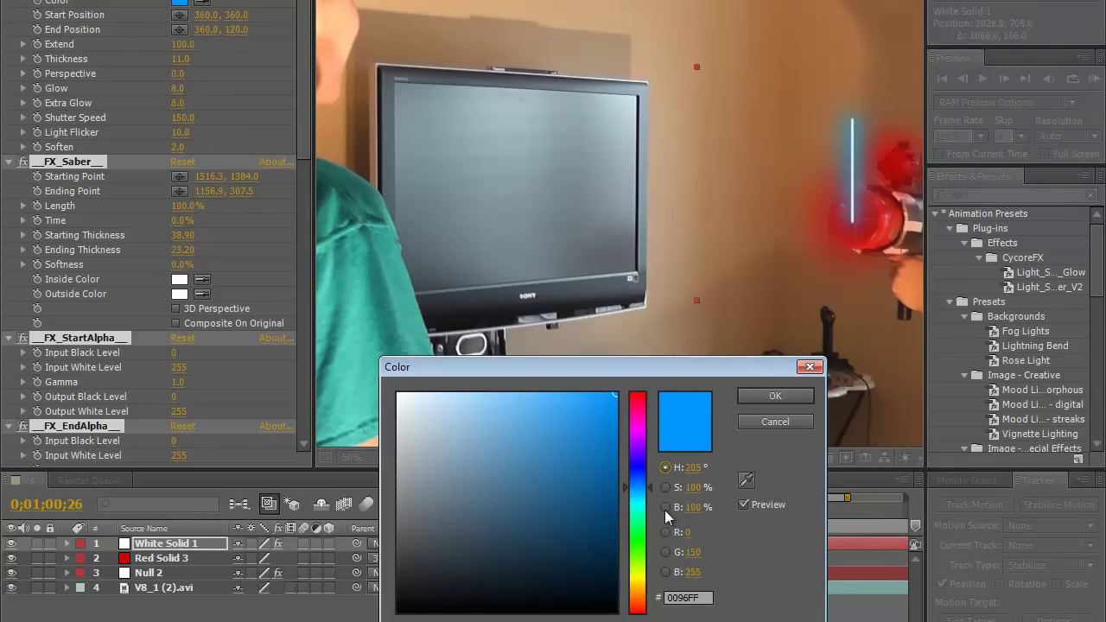
left_click_drag(638, 501, 618, 346)
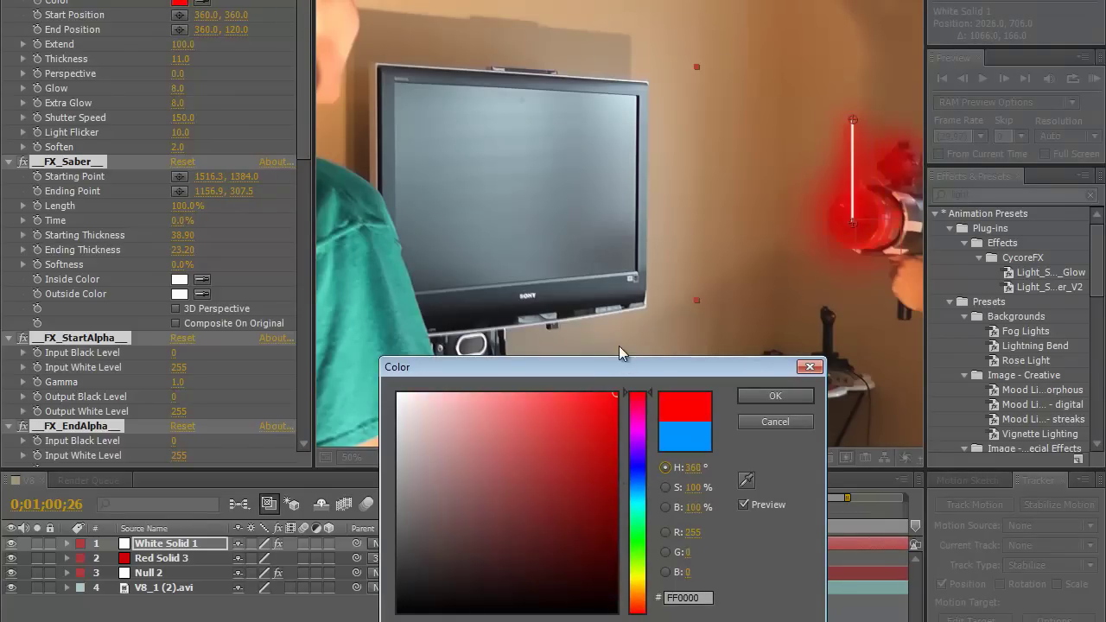
left_click(783, 396)
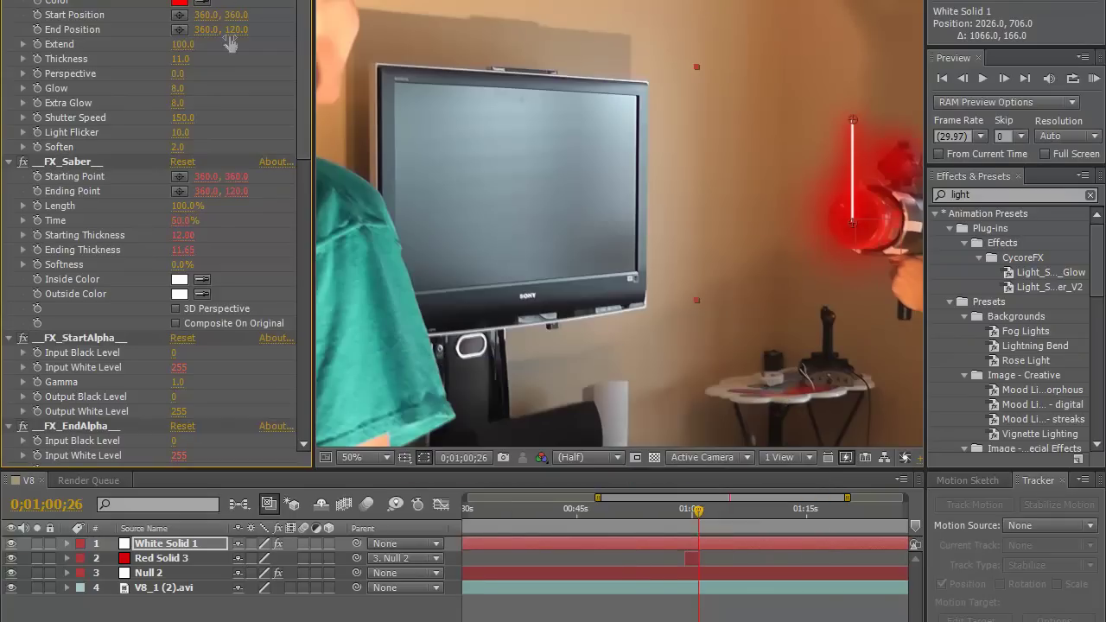
left_click_drag(180, 67, 581, 132)
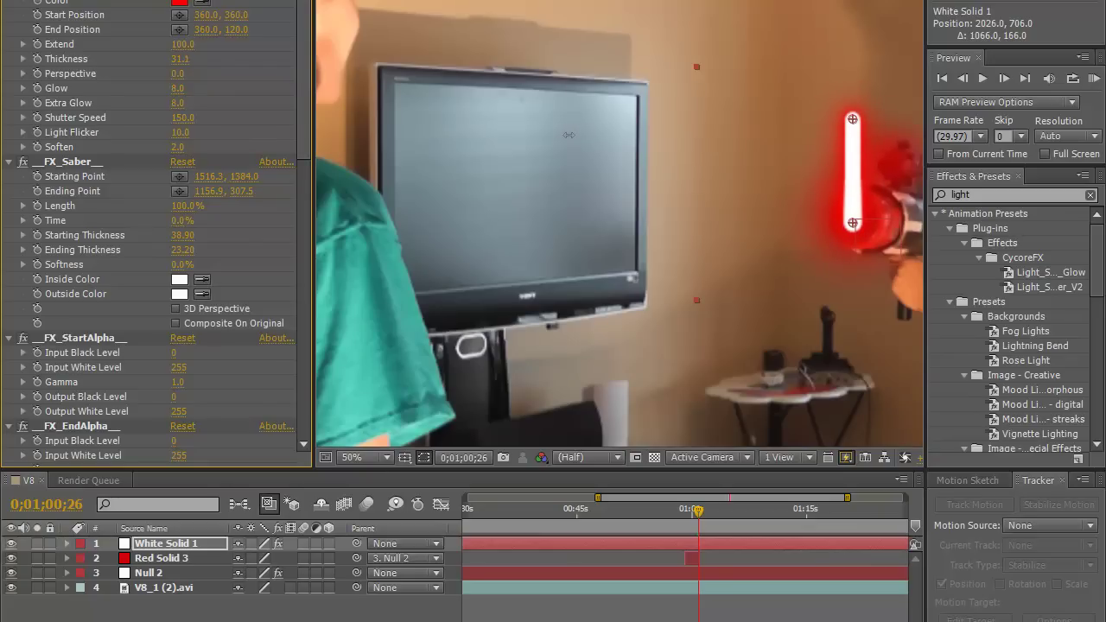
left_click(649, 77)
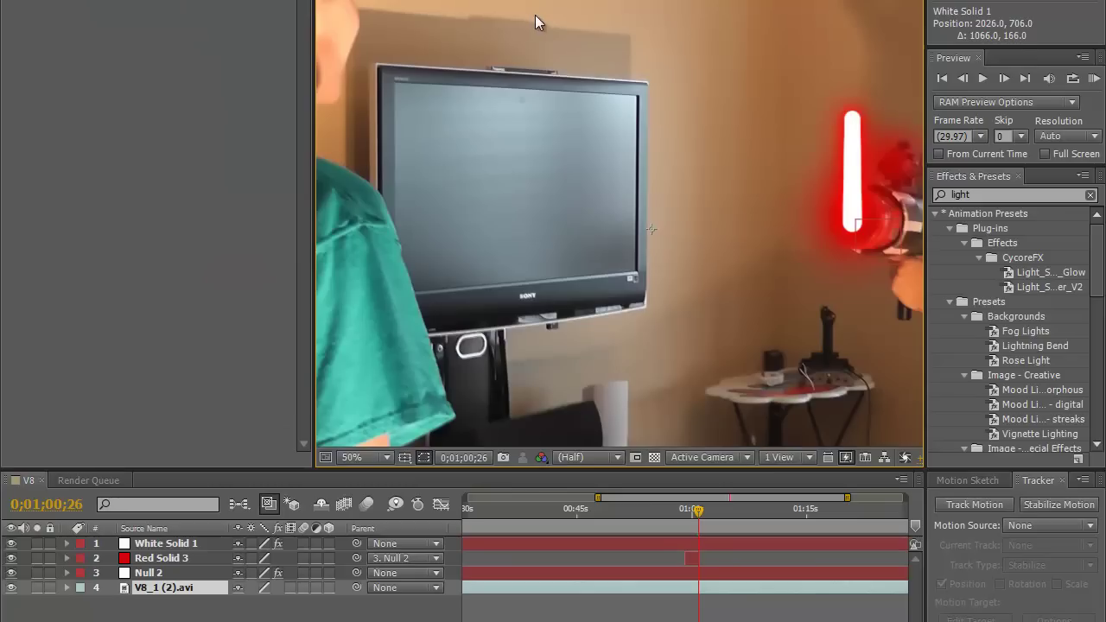
left_click(39, 0)
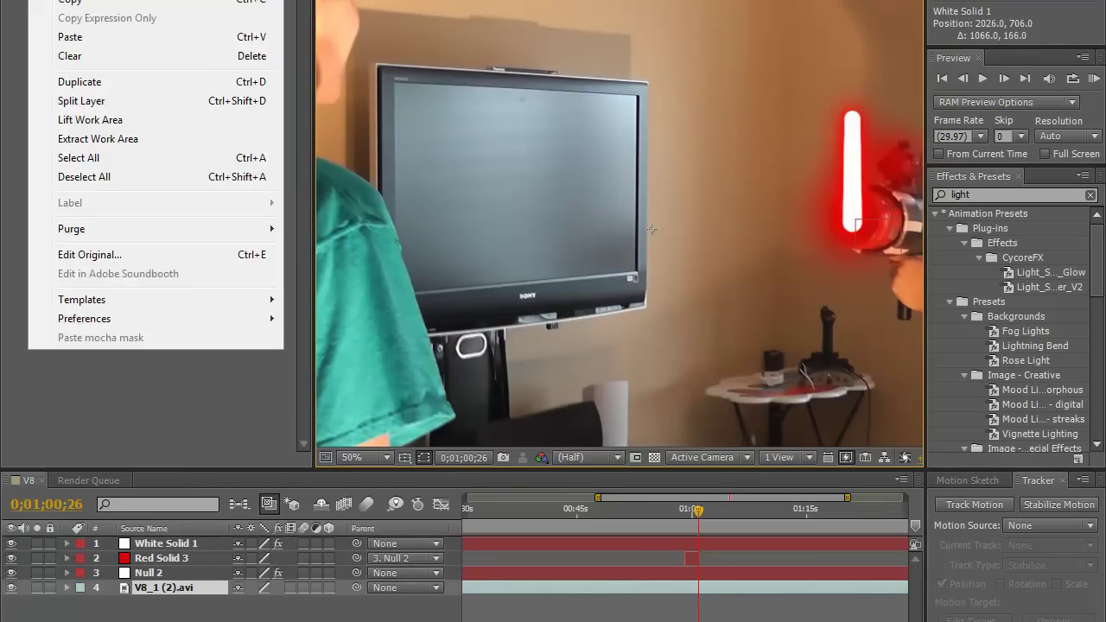
key("ctrl+z")
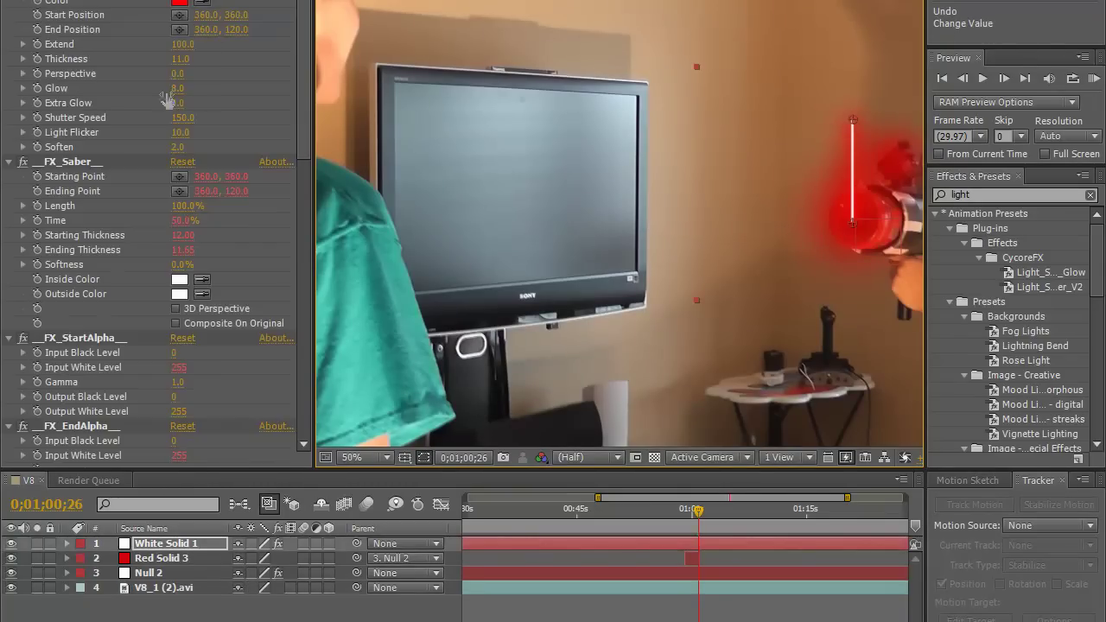
Set the beam's thickness to 29.2 and aim it away from the muzzle, with start position 362, 352 and end position 8, 374.
left_click_drag(182, 61, 341, 63)
key("ctrl+z")
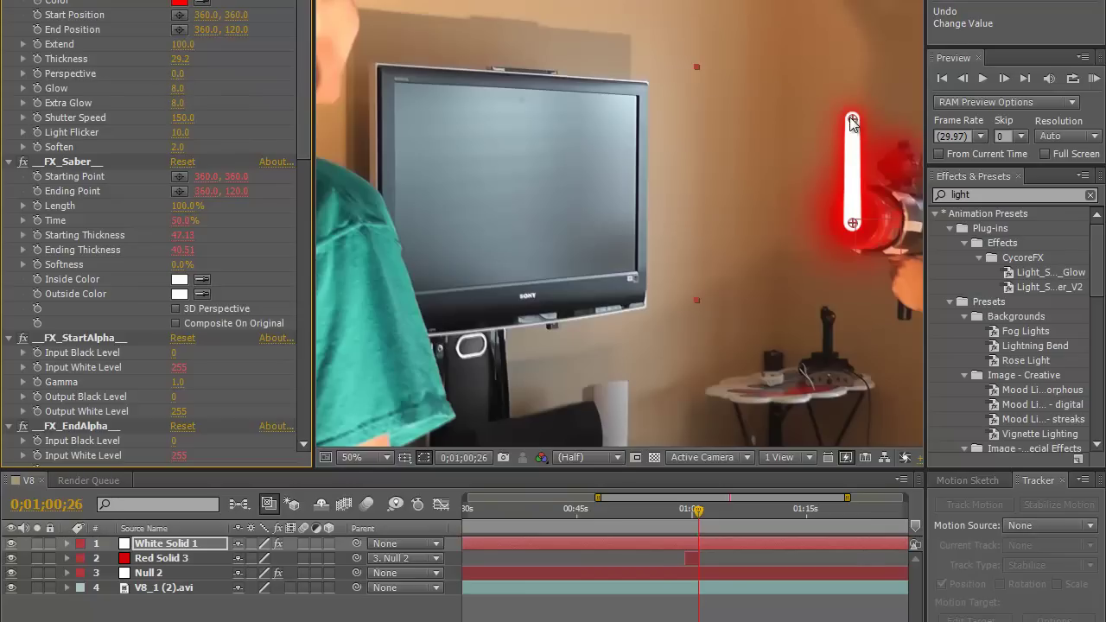
left_click_drag(852, 122, 692, 253)
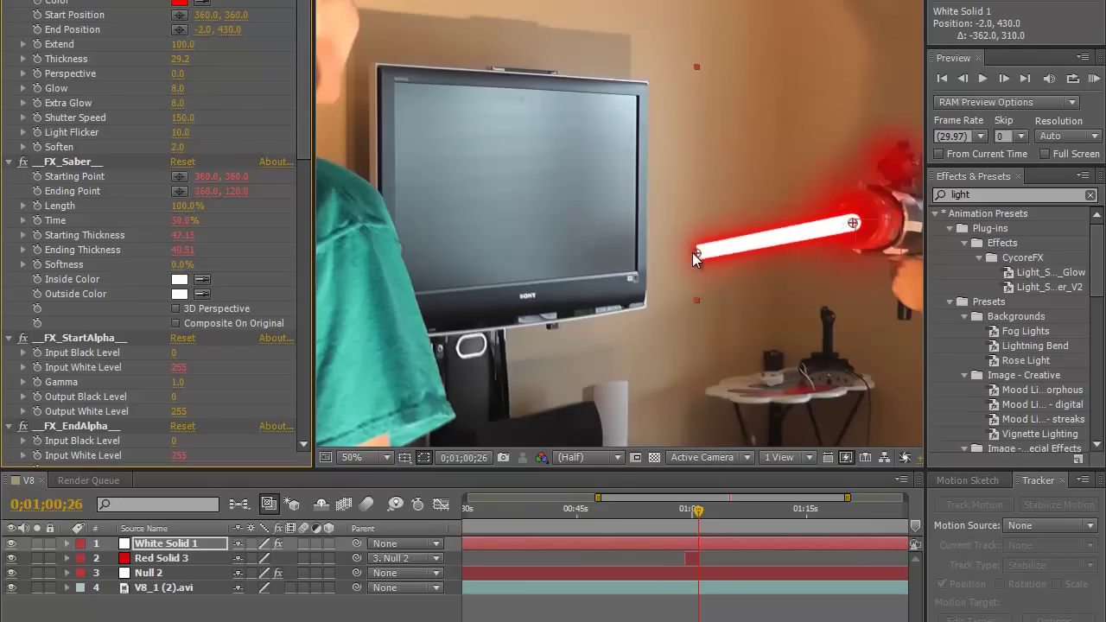
left_click_drag(848, 223, 850, 220)
left_click_drag(694, 254, 698, 228)
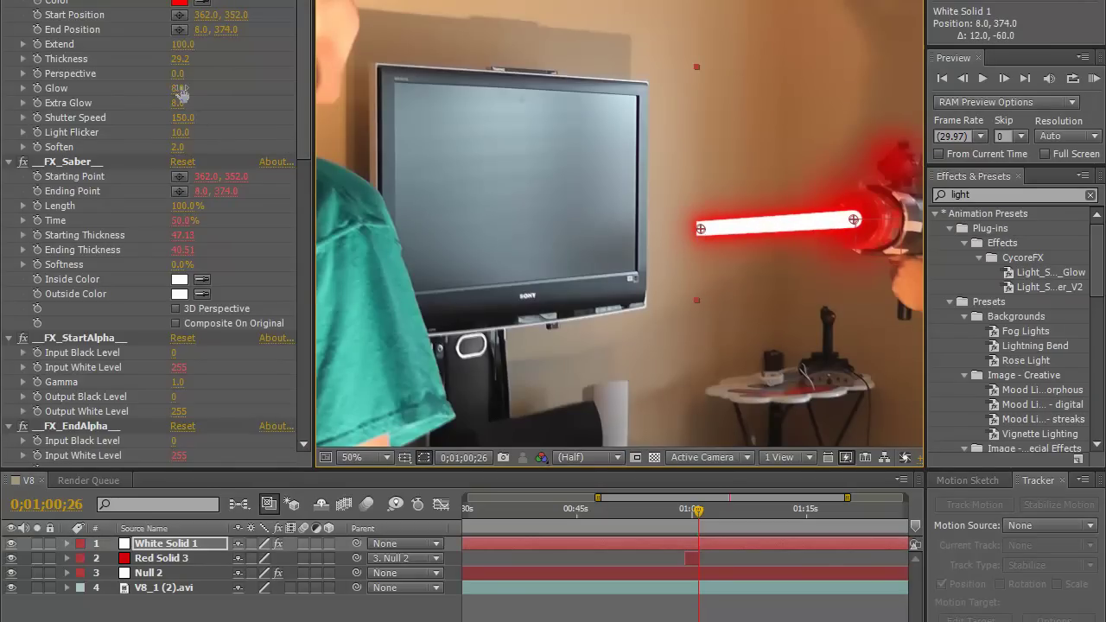
Taper and brighten the beam with perspective -18.2, thickness 30.3 and glow 18.2.
left_click_drag(177, 74, 52, 103)
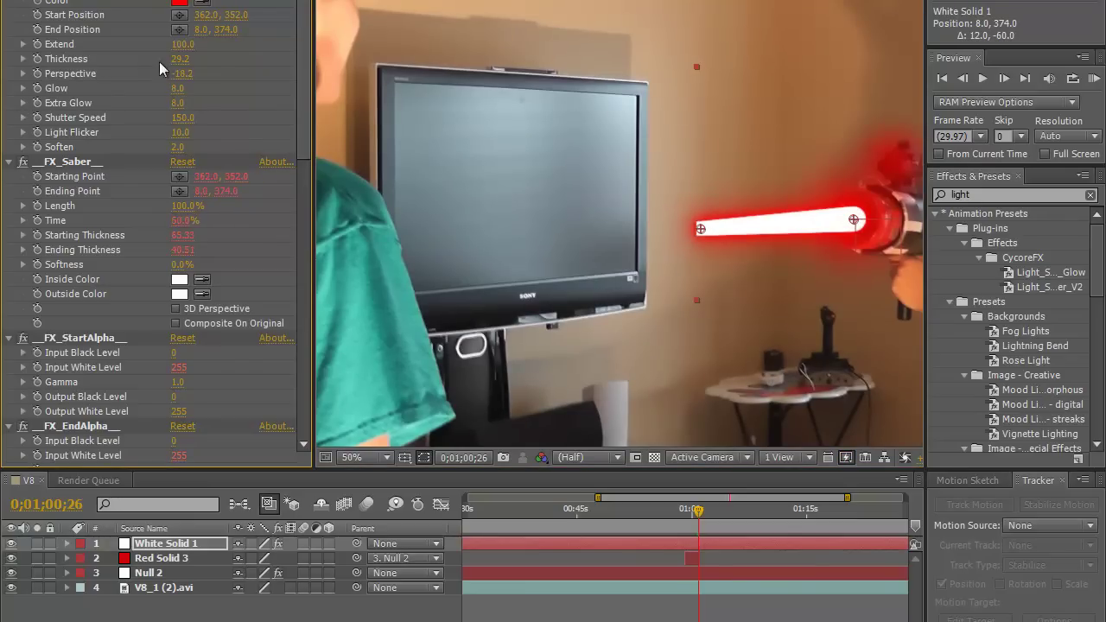
left_click_drag(179, 59, 342, 87)
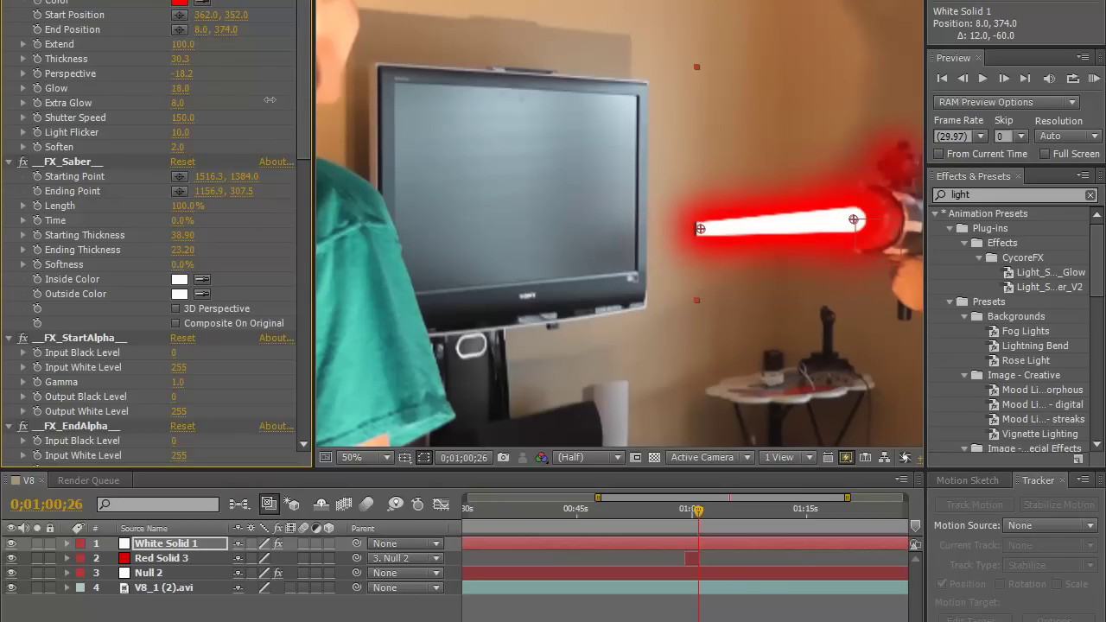
scroll(778, 172, "down", 2)
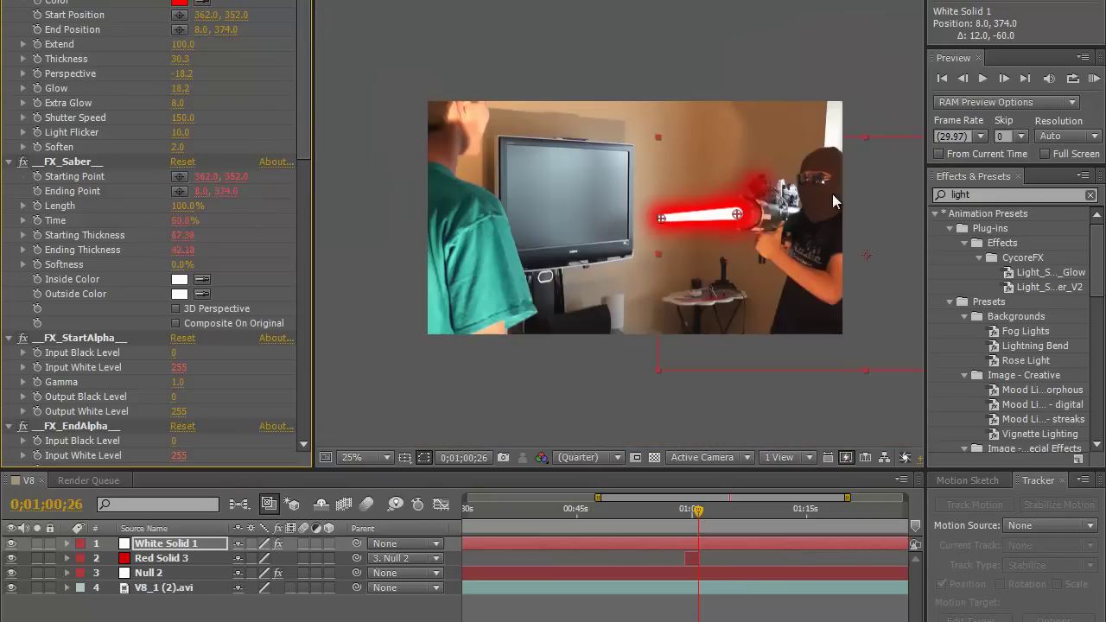
scroll(834, 200, "up", 2)
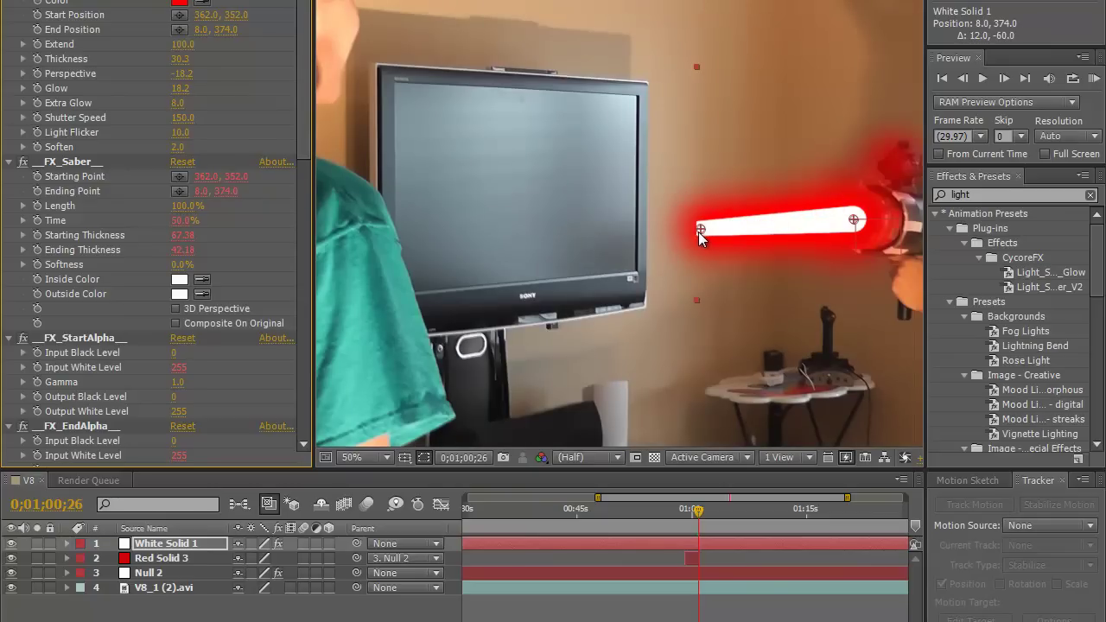
Shorten the beam slightly by moving its end position to 40, 380.
left_click_drag(699, 233, 714, 234)
key("comma")
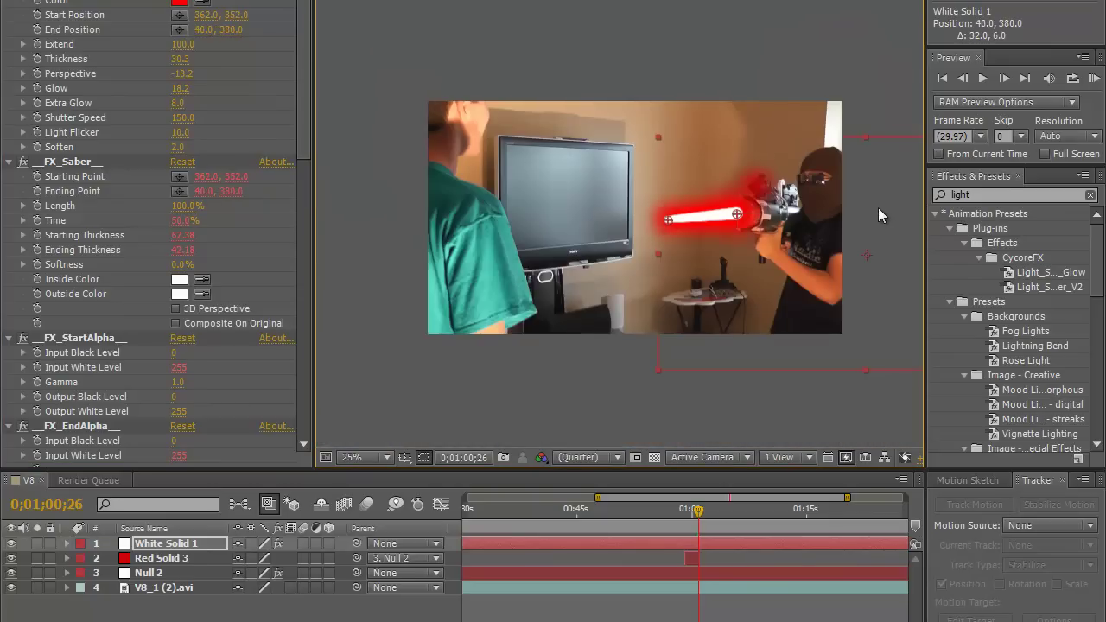
key("period")
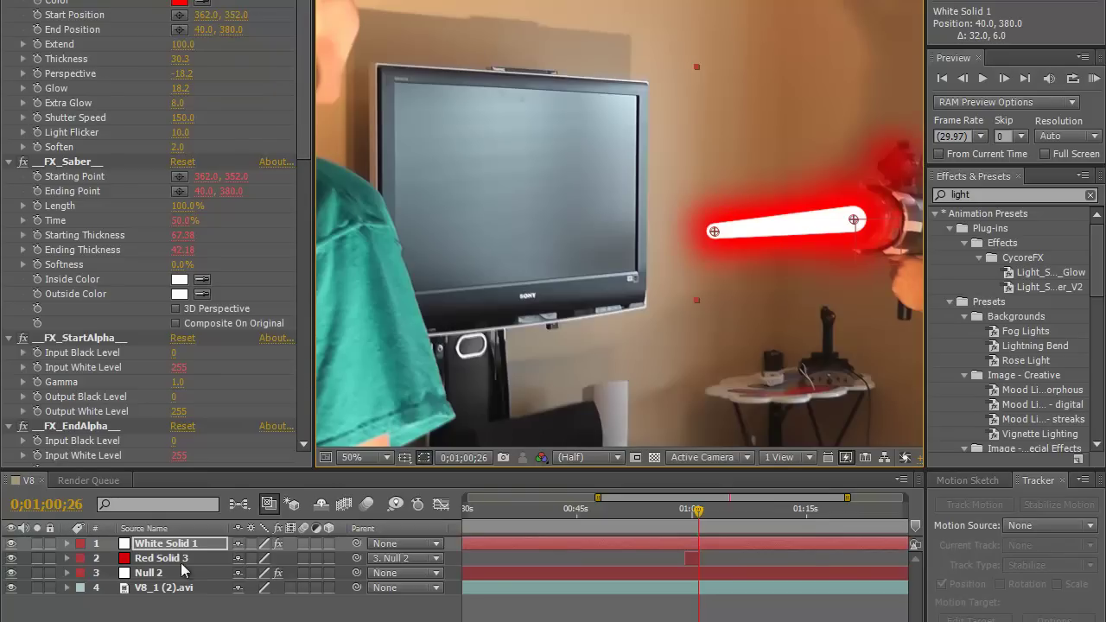
Start animating White Solid 1's position with a keyframe at 0;01;00;26.
key("p")
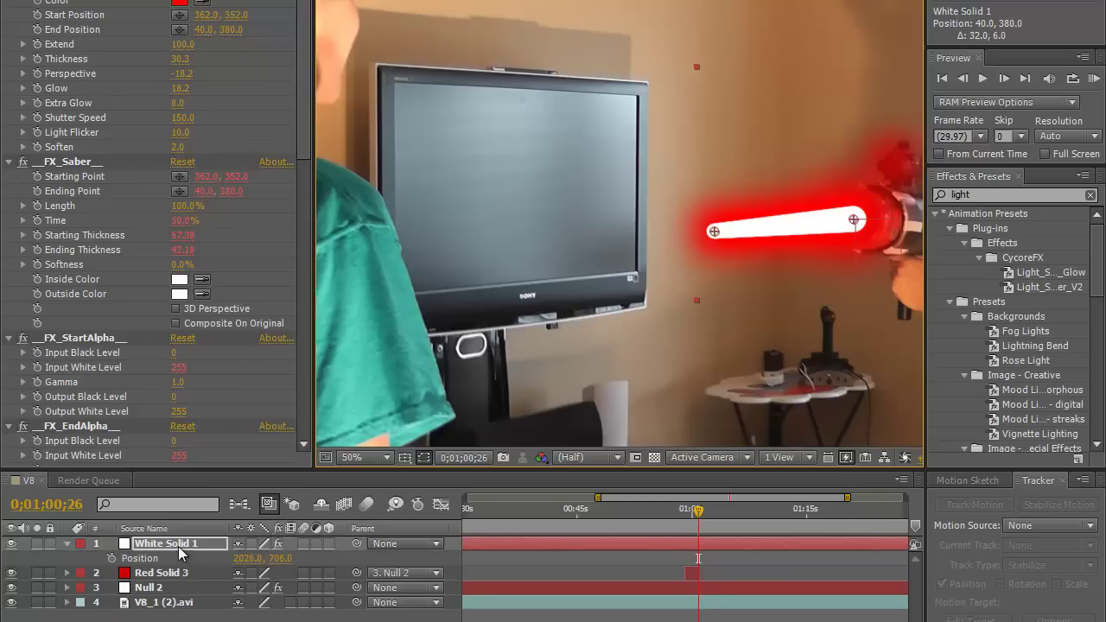
left_click(113, 558)
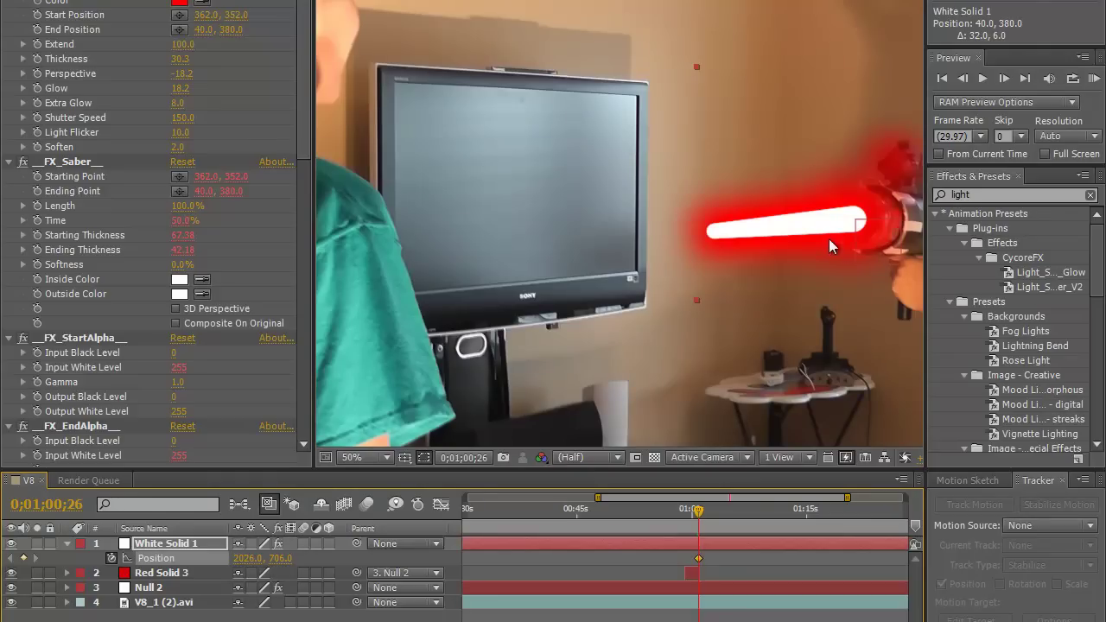
left_click(149, 548)
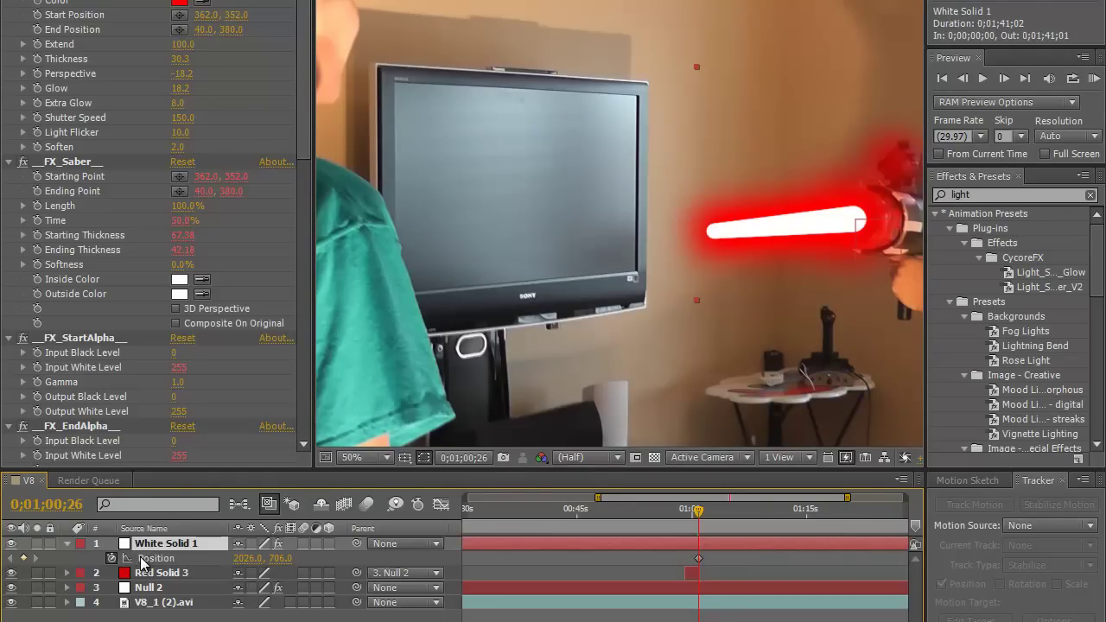
Try keyframing the beam's flight towards the man in green, placing it at position 1546, 748 at 0;01;01;00.
key("Page_Down")
key("Page_Down")
left_click_drag(797, 233, 620, 236)
key("Page_Down")
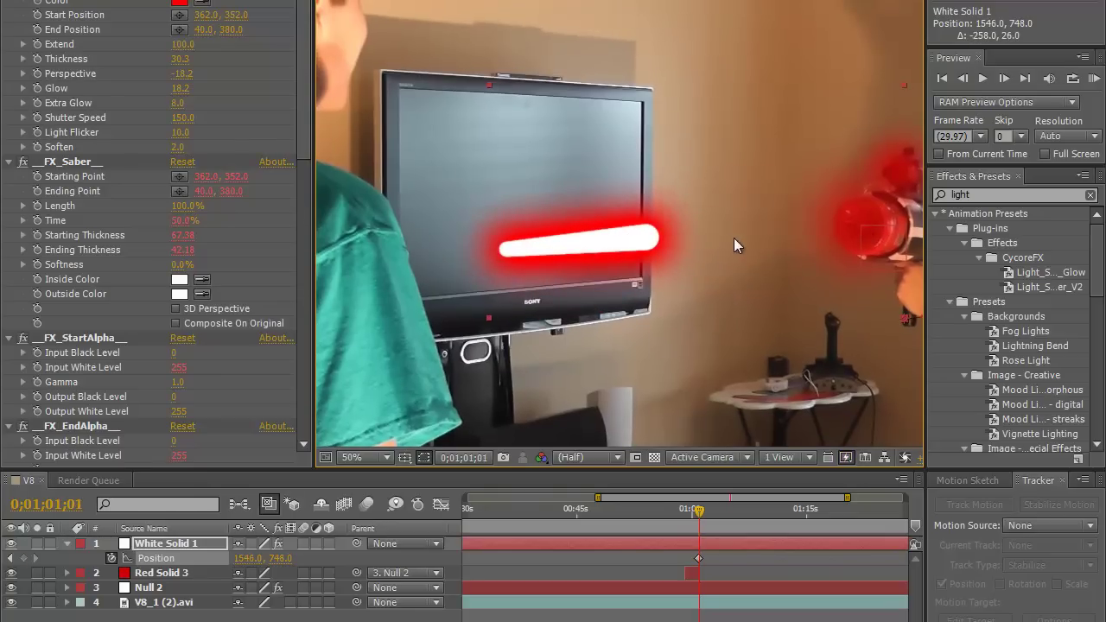
key("Page_Down")
key("Page_Down")
key("Page_Up")
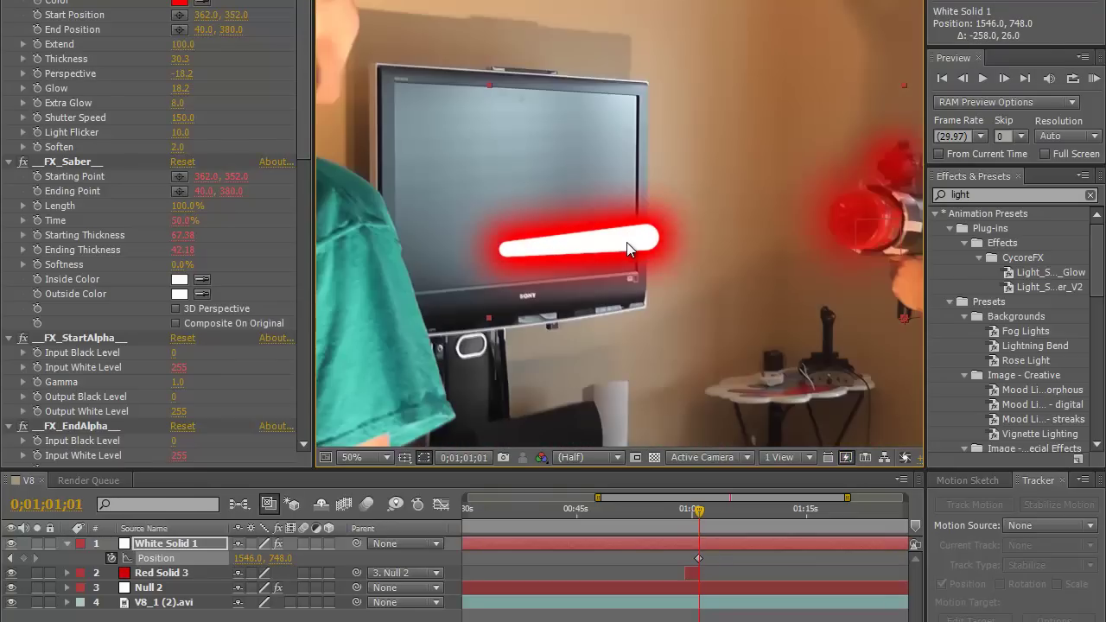
key("Page_Up")
key("Page_Up")
key("Page_Up")
key("Page_Up")
key("Page_Up")
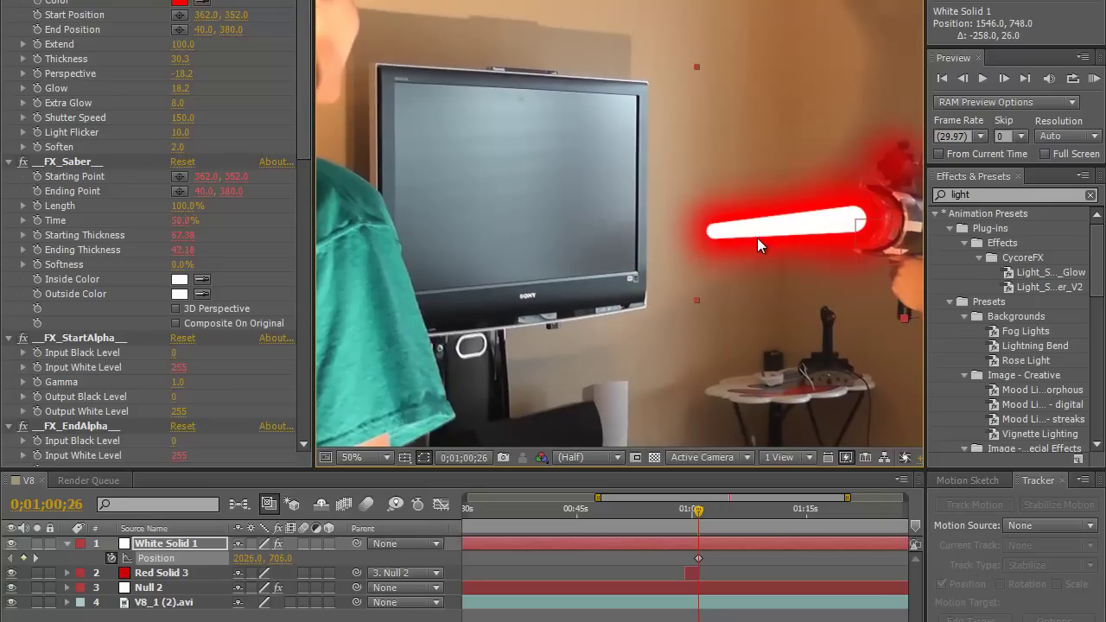
Keyframe a faster flight for the beam, with position 1346, 732, followed by 1017.6, 740.9 at 0;01;00;29.
key("Page_Down")
left_click_drag(757, 238, 483, 242)
key("Page_Down")
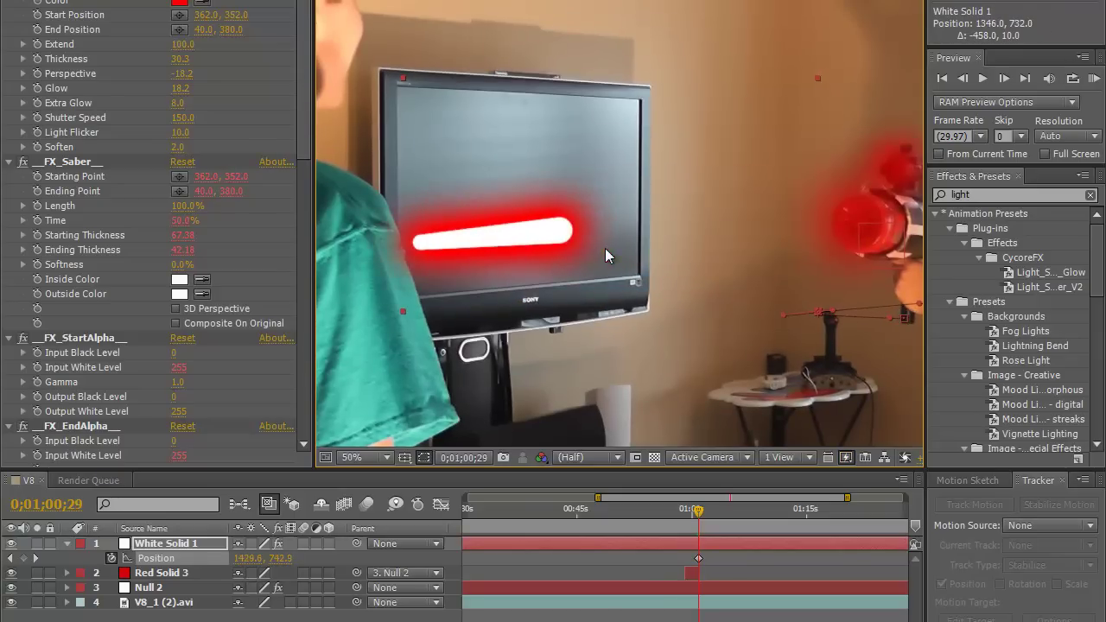
key("Page_Down")
left_click_drag(555, 247, 390, 248)
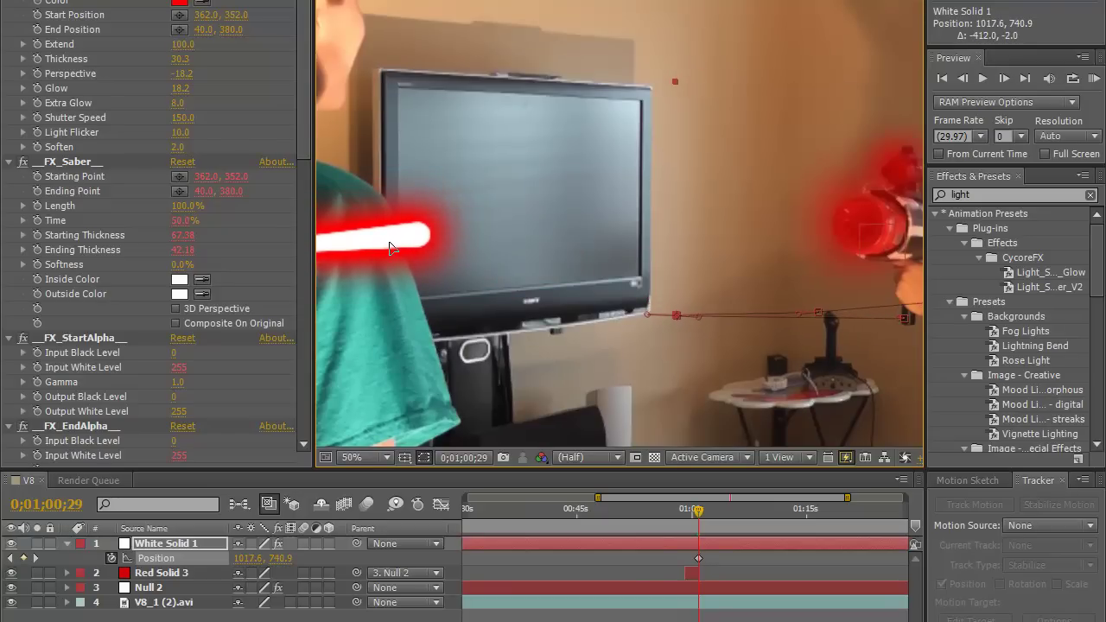
At 0;01;01;00, keyframe the beam beyond the frame edge on the target's side, at position -4, 786.
key("Page_Down")
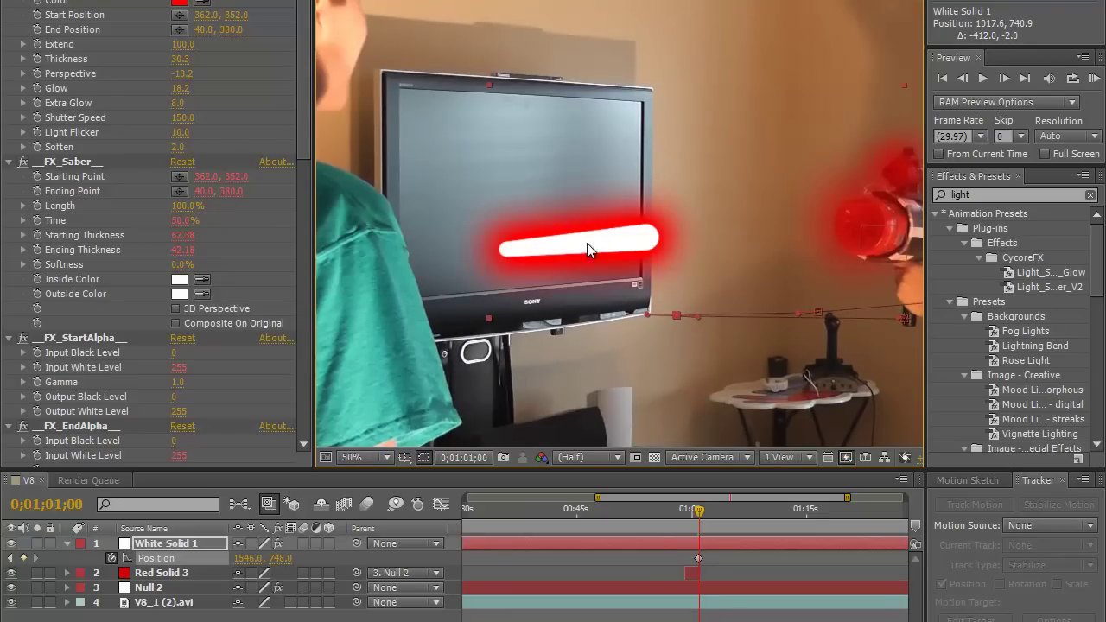
left_click_drag(585, 243, 87, 268)
scroll(776, 246, "down", 1)
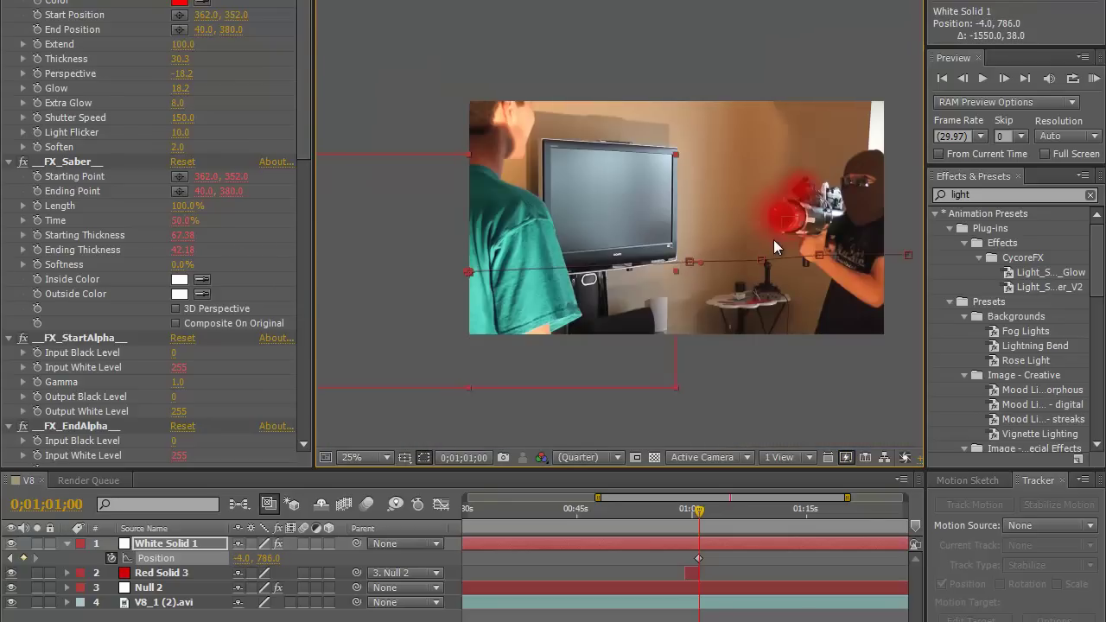
scroll(776, 246, "up", 1)
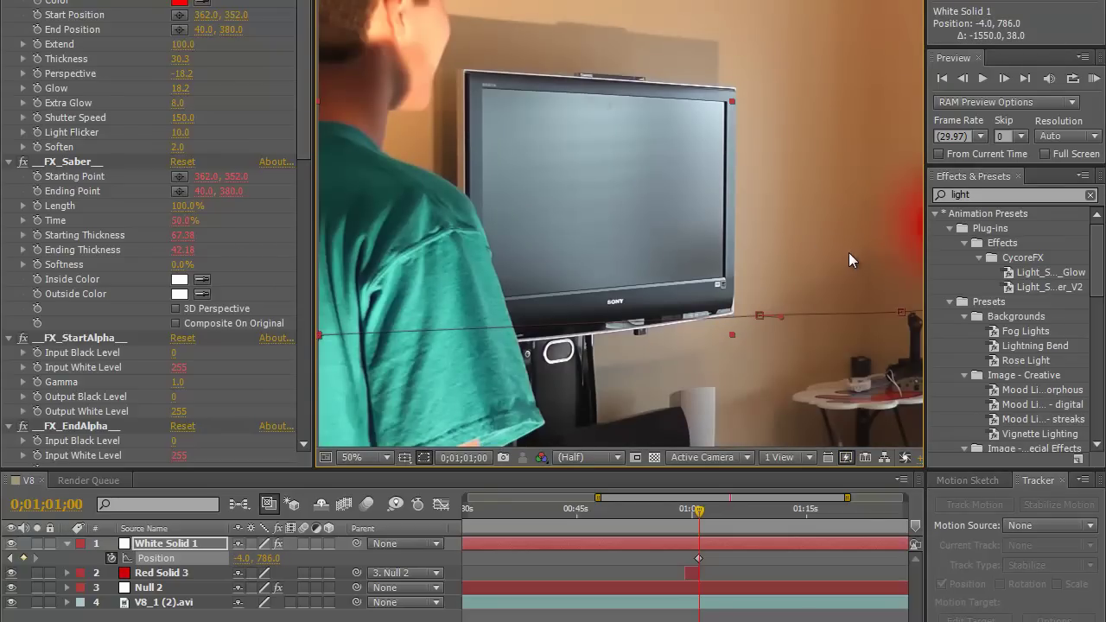
Step through the frames around the shot to check the beam's motion from the muzzle to the target.
key("Page_Down")
key("Page_Up")
key("Page_Up")
key("Page_Up")
key("Page_Up")
key("Page_Up")
key("Page_Up")
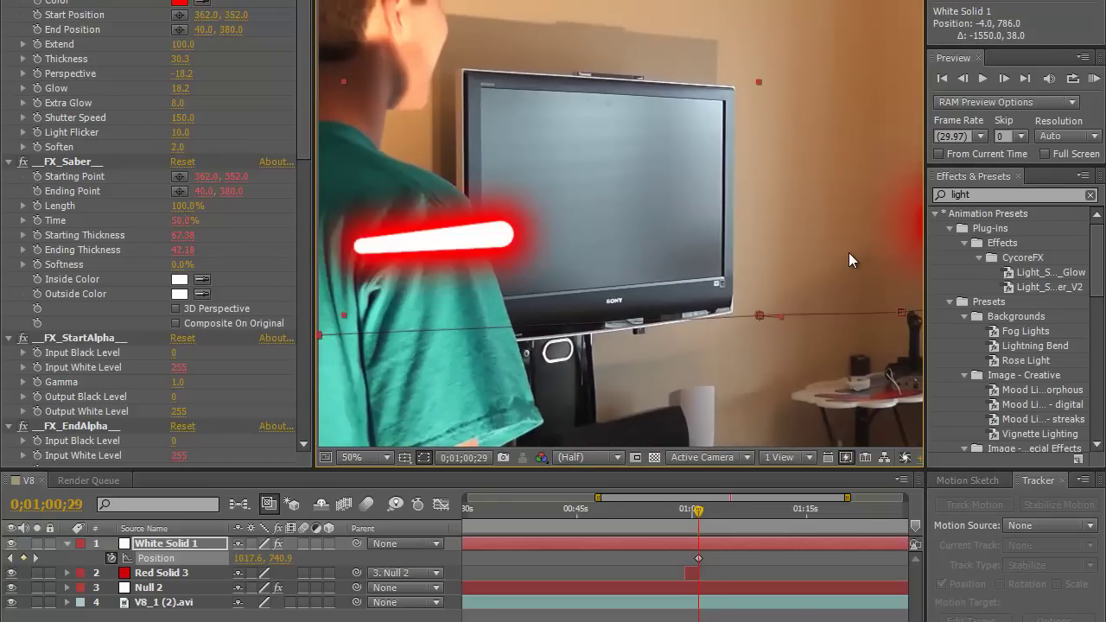
scroll(848, 259, "down", 2)
key("Page_Up")
key("Page_Up")
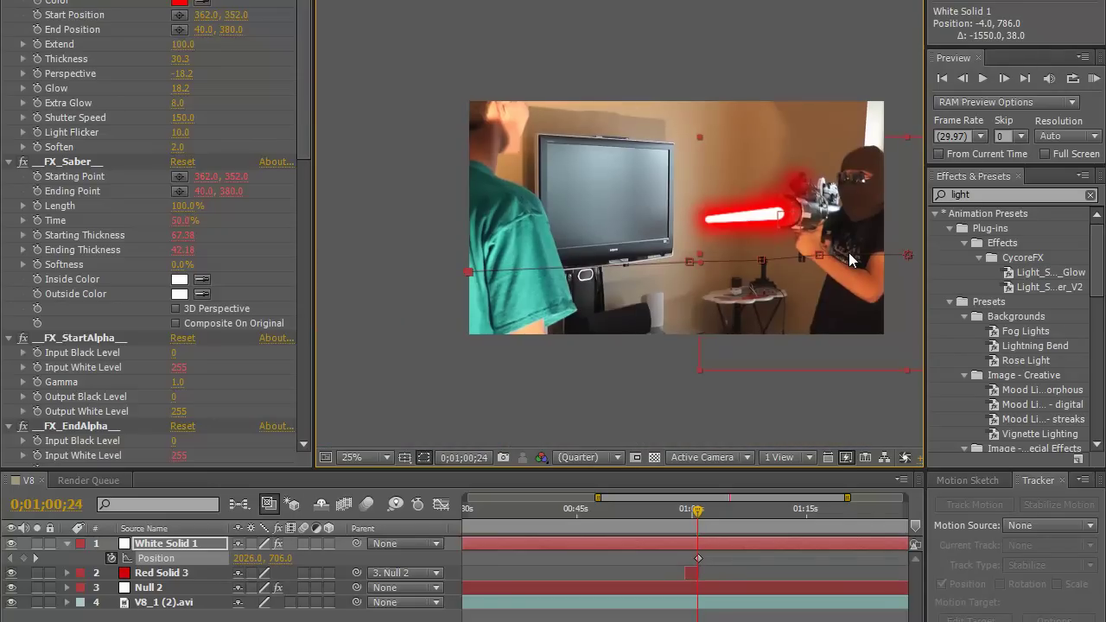
Trim the start of White Solid 1 to 0;01;00;26, the frame where the beam leaves the muzzle.
key("Page_Down")
key("Page_Down")
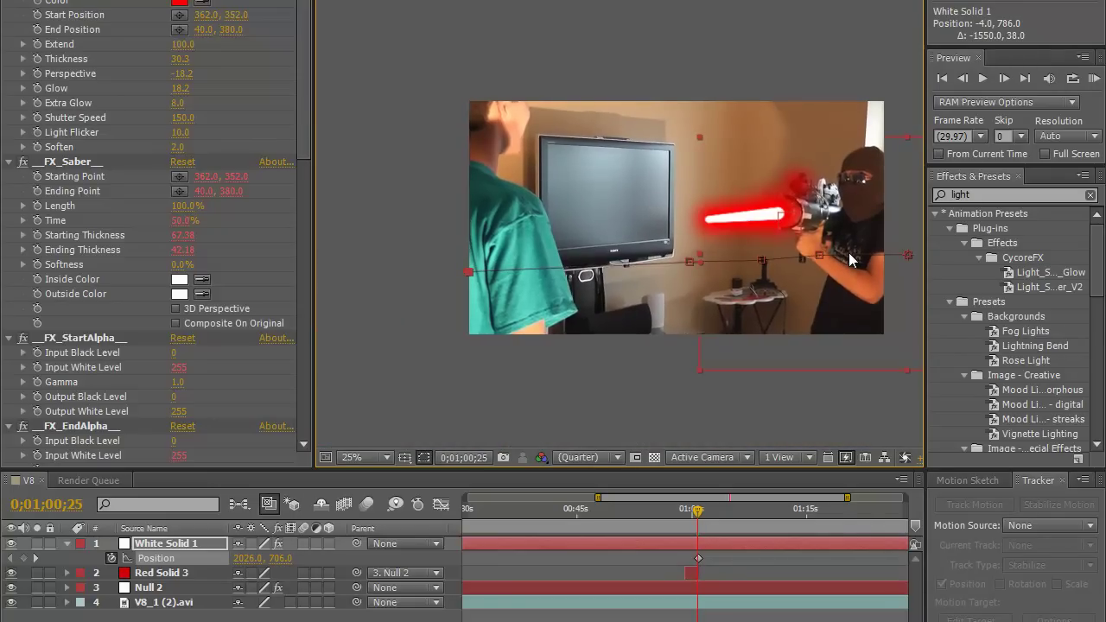
key("Page_Down")
key("Page_Down")
key("Page_Up")
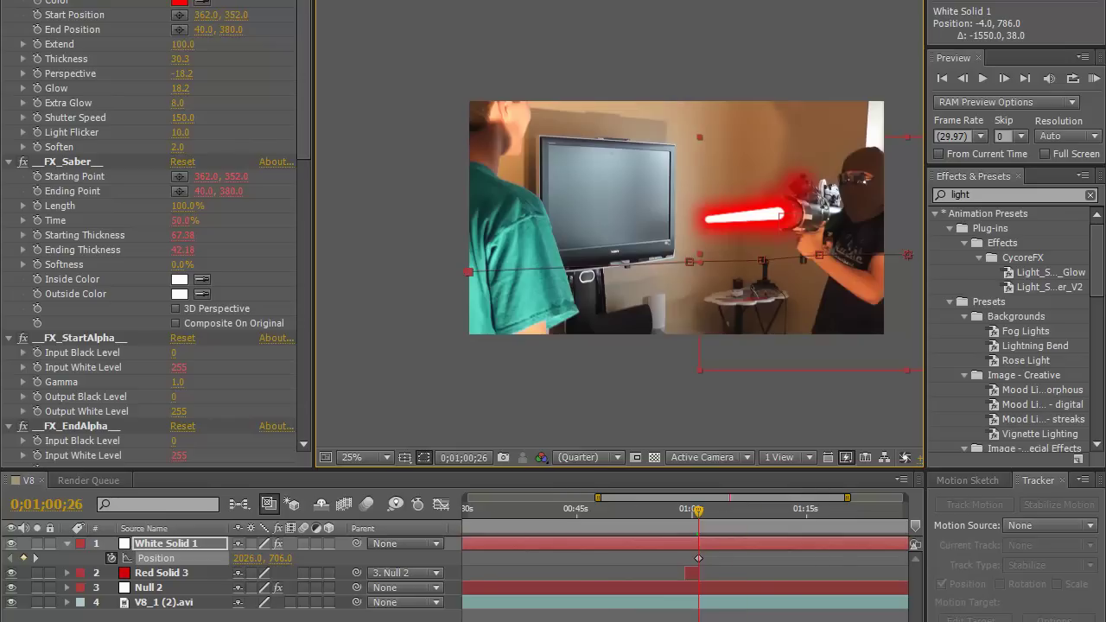
left_click_drag(682, 620, 535, 621)
left_click_drag(468, 543, 592, 557)
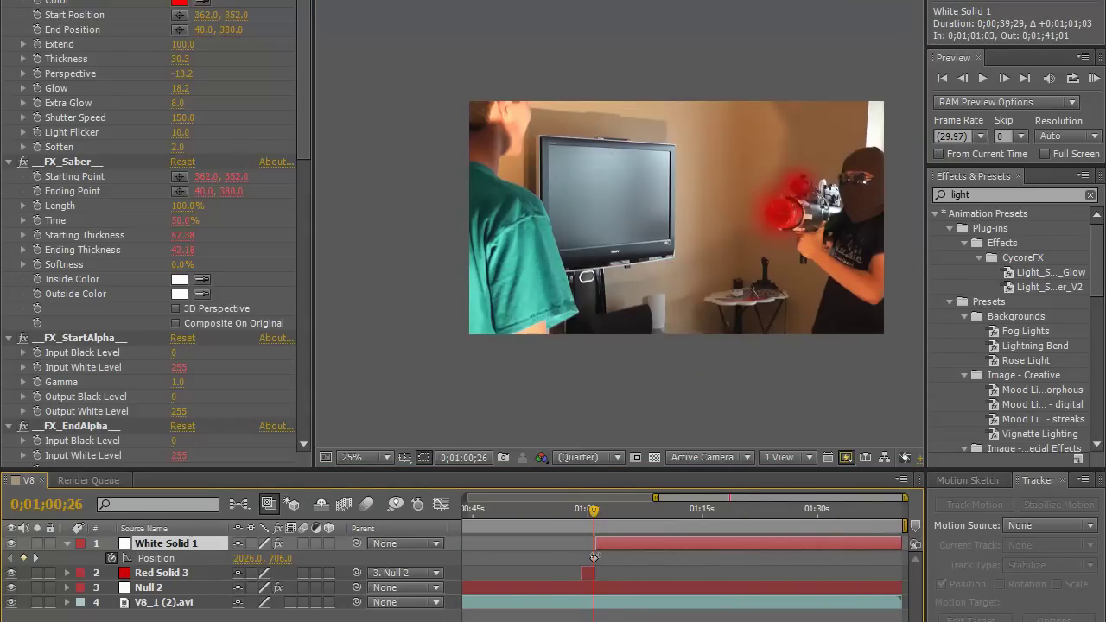
Trim White Solid 1's end to just after its last position keyframe and move the beam to 2022, 690 at 0;01;00;26.
left_click_drag(549, 620, 685, 620)
left_click_drag(821, 549, 685, 549)
scroll(789, 619, "down", 8)
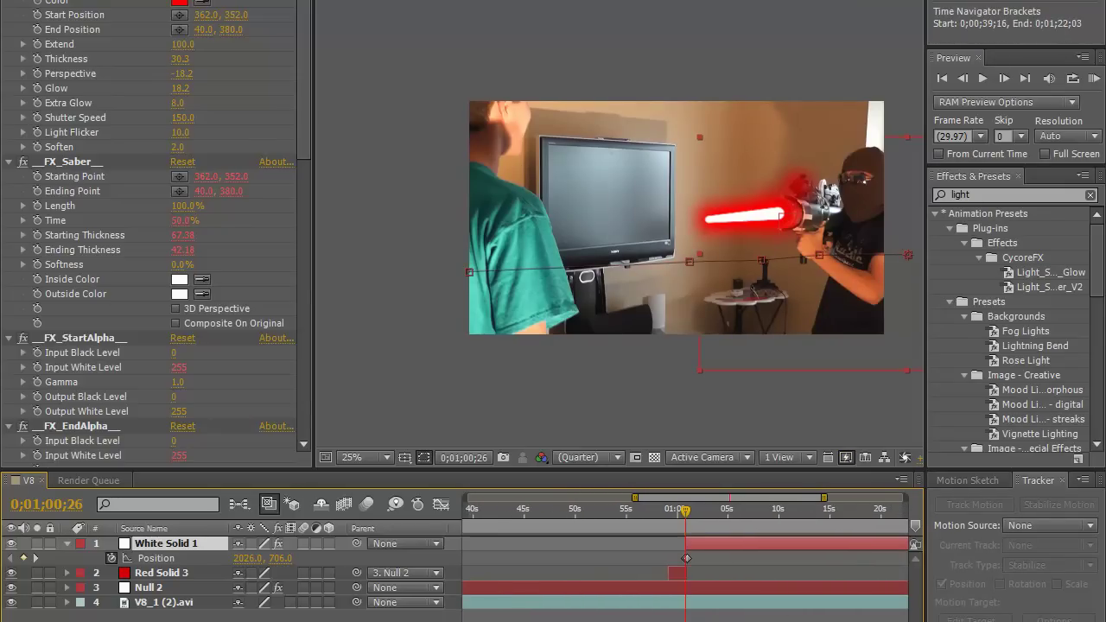
key("minus")
key("minus")
left_click_drag(900, 545, 718, 544)
scroll(712, 558, "up", 10)
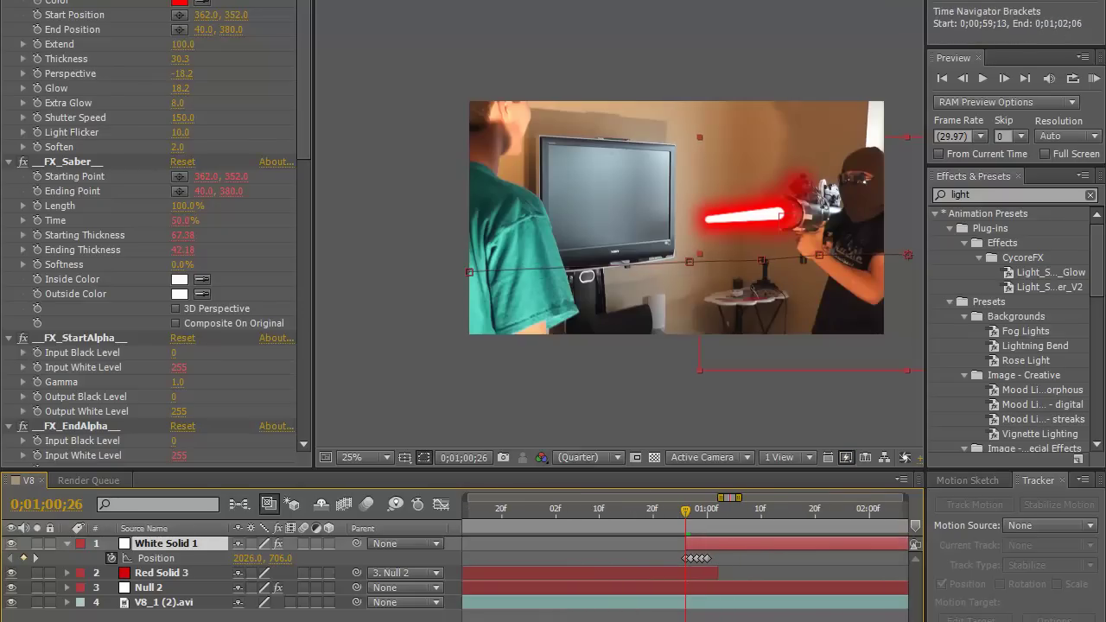
scroll(828, 557, "right", 5)
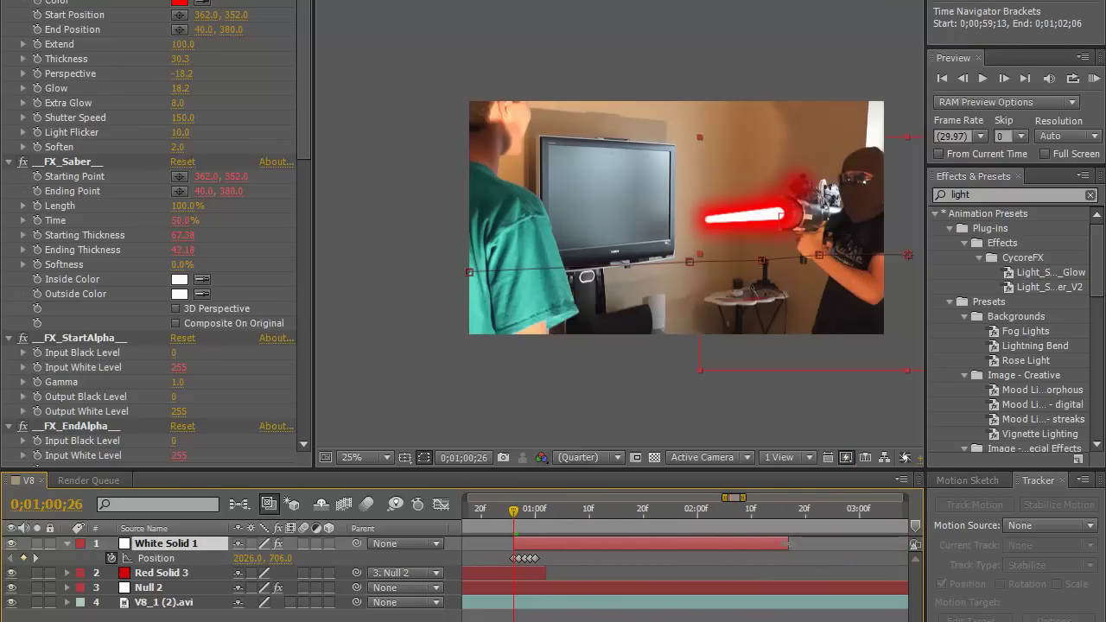
left_click_drag(788, 544, 621, 546)
key("Page_Down")
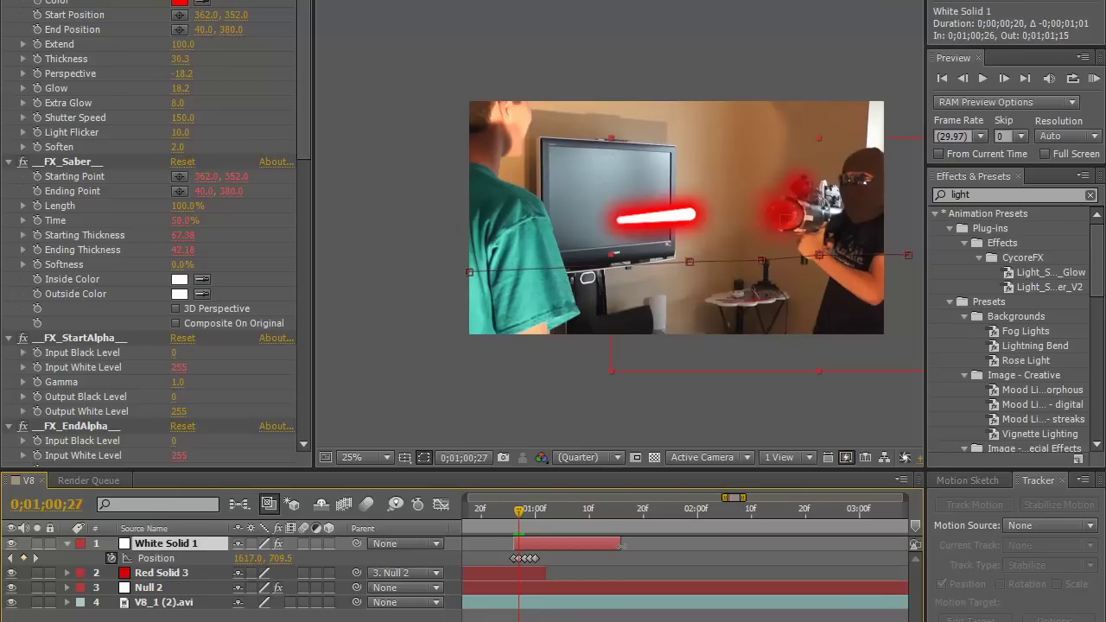
key("Page_Down")
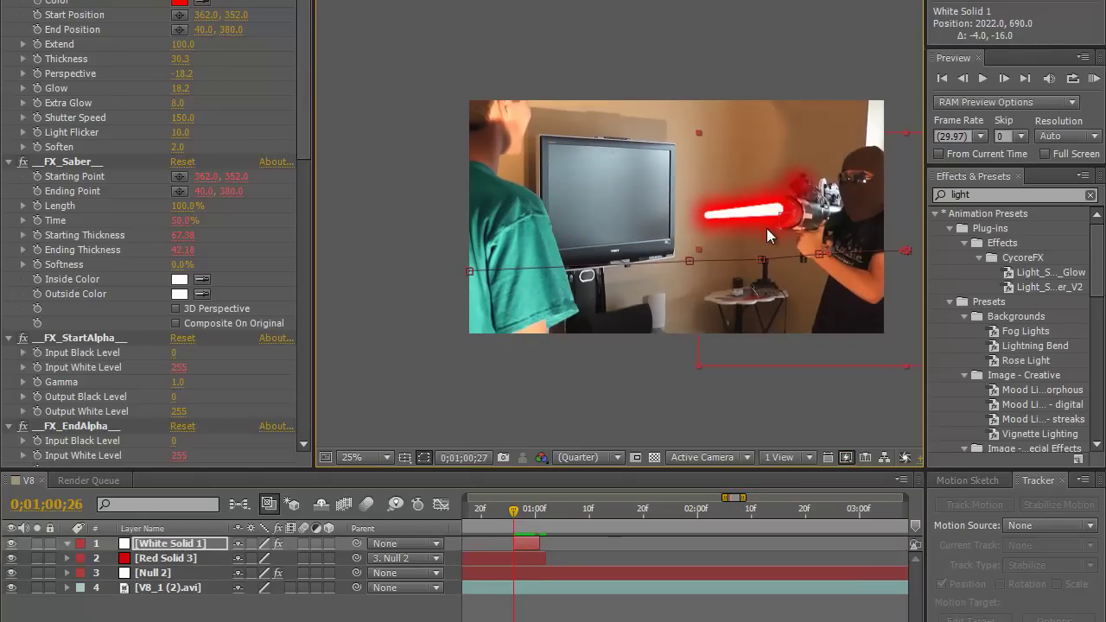
Step back and forth through frames 0;01;00;25 to 0;01;00;28 to check the beam's start and flight from the muzzle.
key("Page_Up")
key("Page_Up")
key("Page_Down")
key("Page_Down")
key("Page_Up")
key("Page_Down")
key("Page_Up")
key("Page_Up")
key("Page_Up")
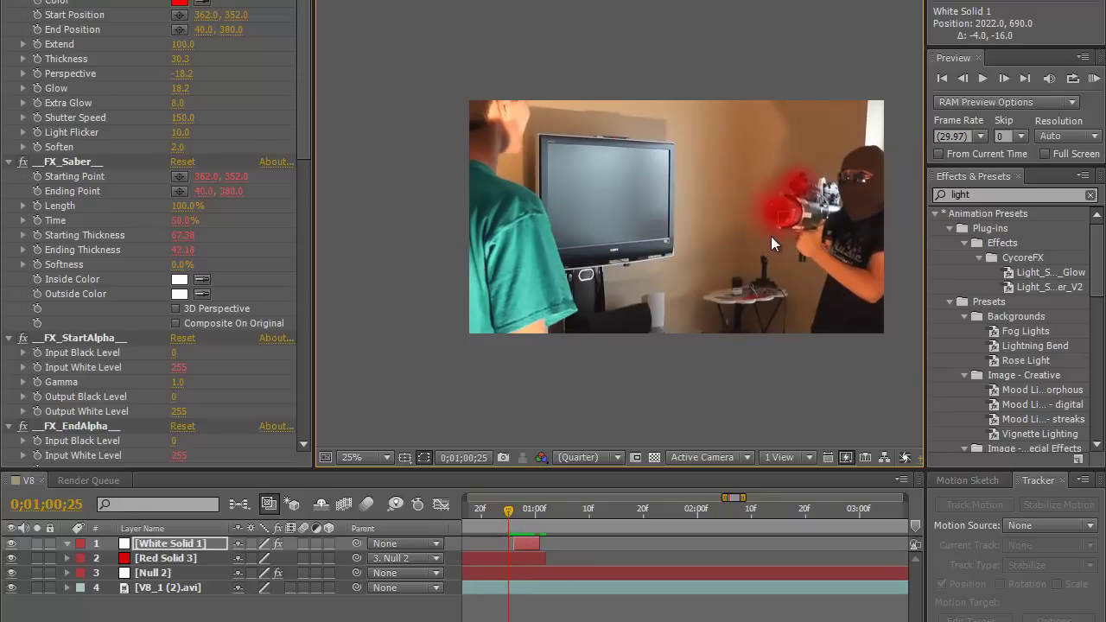
key("Page_Down")
key("Page_Down")
key("Page_Down")
key("Page_Down")
key("Page_Up")
key("Page_Up")
key("Page_Up")
key("Page_Up")
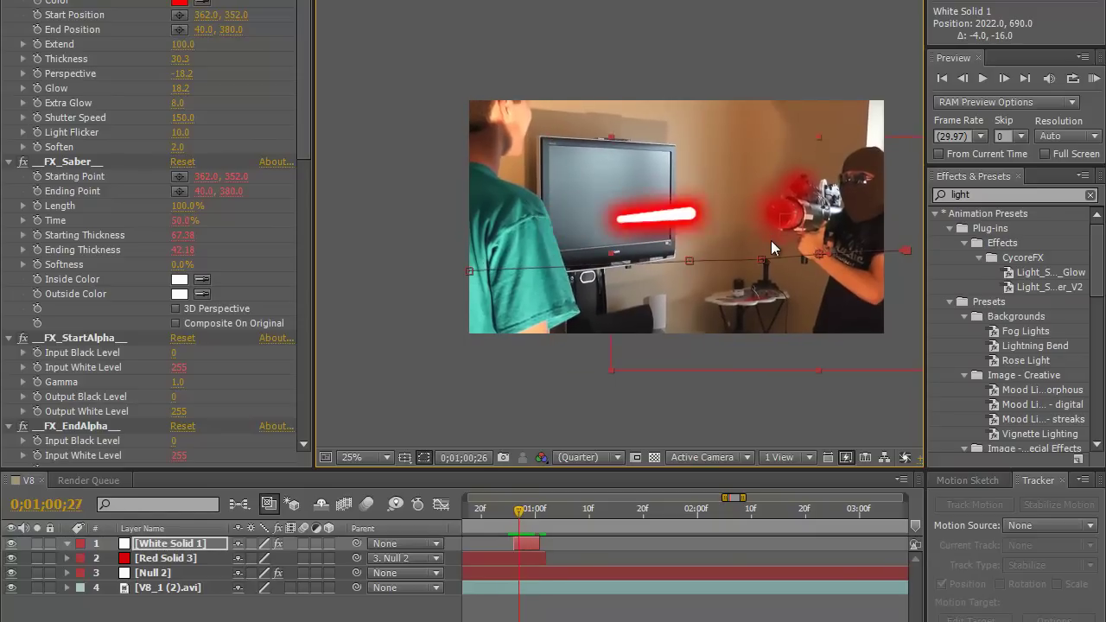
key("Page_Down")
key("Page_Down")
key("Page_Down")
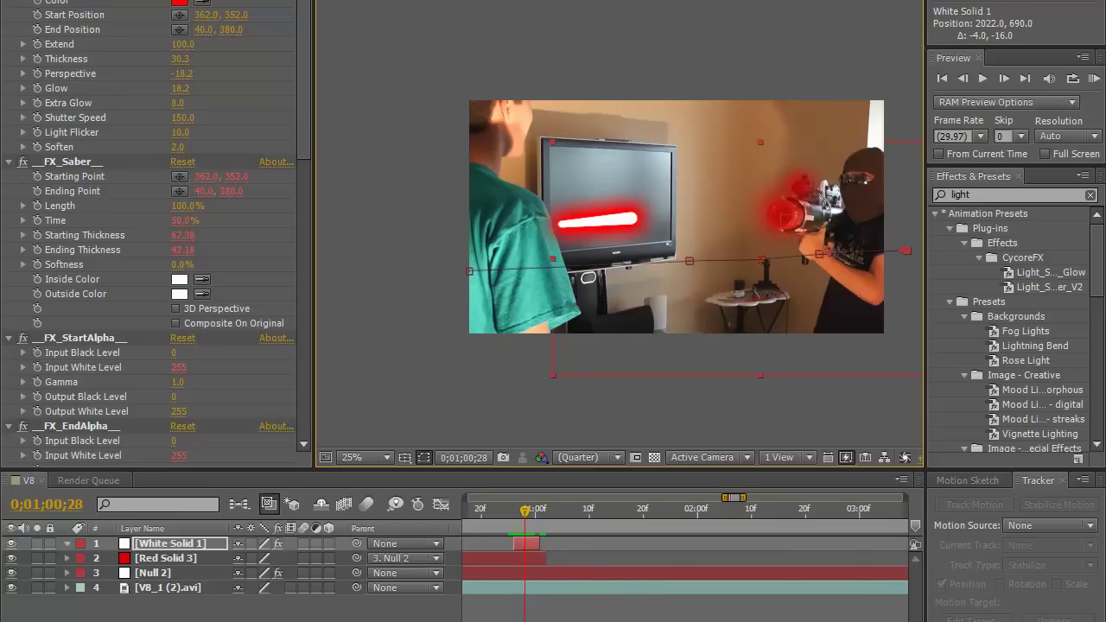
Shorten Null 2 to end at 0;01;01;08 and trim the end of V8_1 (2).avi to just after the shot.
left_click_drag(734, 498, 879, 498)
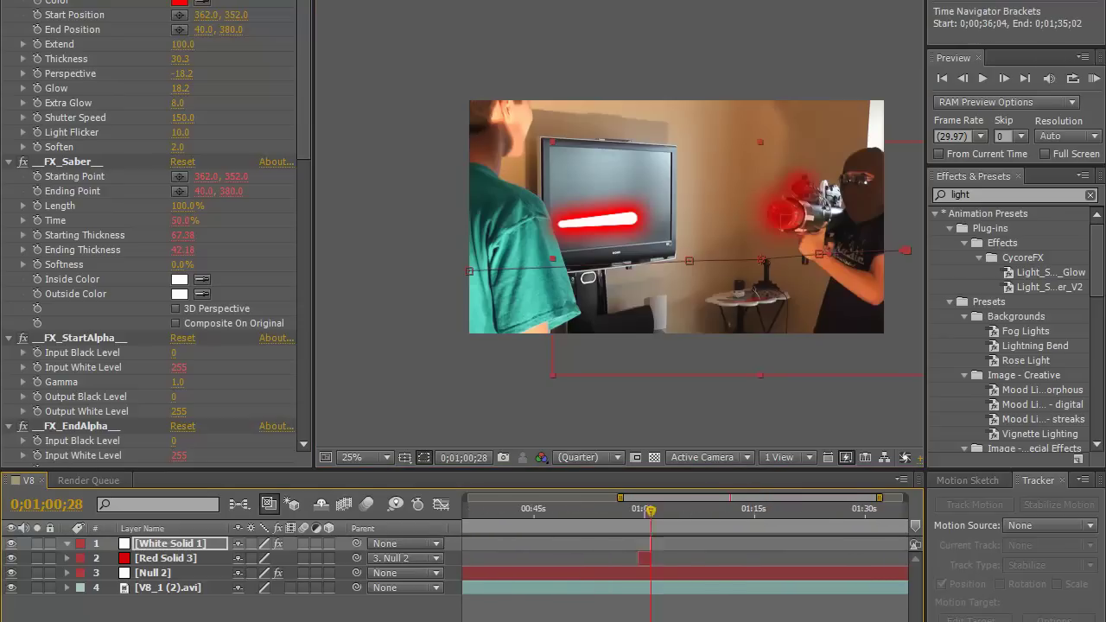
key("d")
left_click_drag(501, 620, 489, 621)
left_click_drag(899, 574, 698, 588)
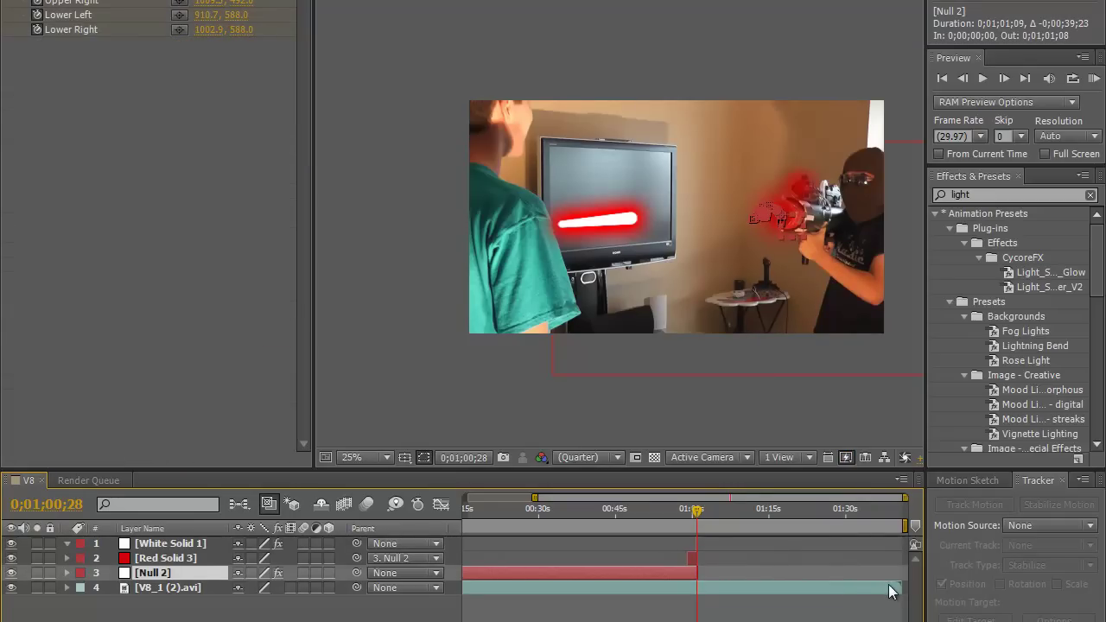
left_click_drag(899, 588, 691, 618)
Tighten the out points to 0;01;00;28 for Red Solid 3, Null 2 and V8_1 (2).avi, and 0;01;00;29 for White Solid 1.
key("equal")
key("equal")
key("equal")
key("equal")
key("equal")
key("equal")
key("equal")
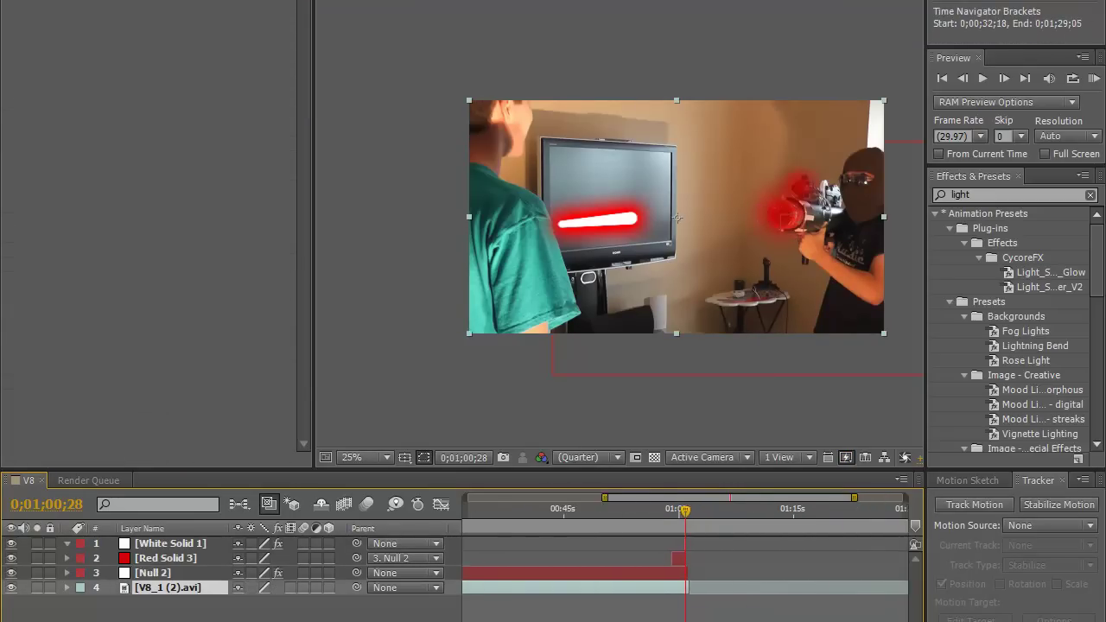
left_click_drag(730, 589, 690, 545)
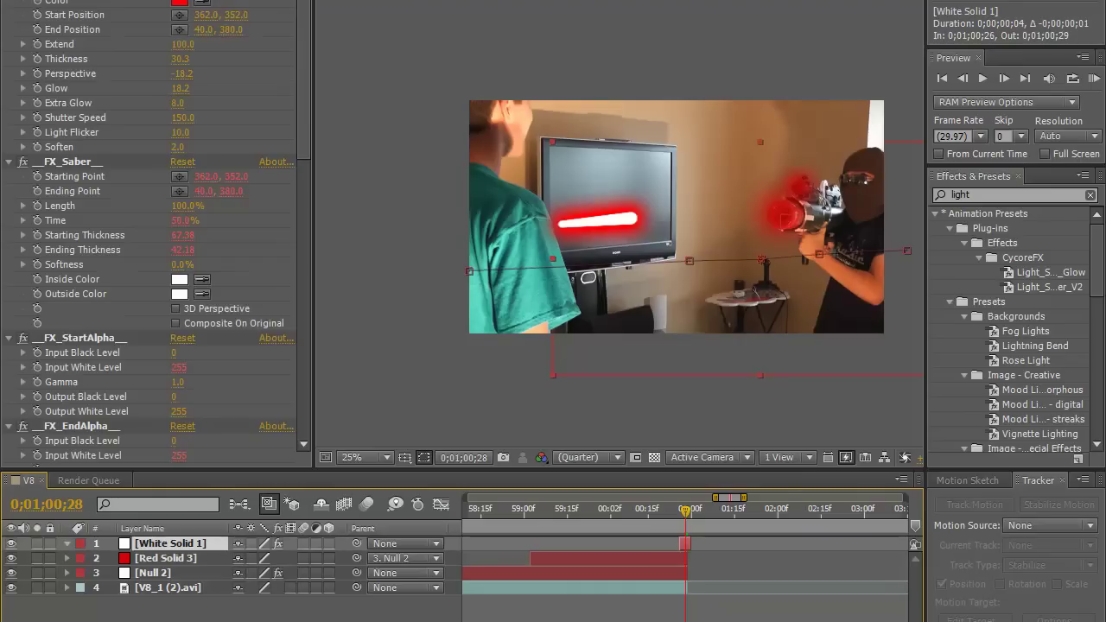
key("semicolon")
left_click_drag(731, 559, 688, 588)
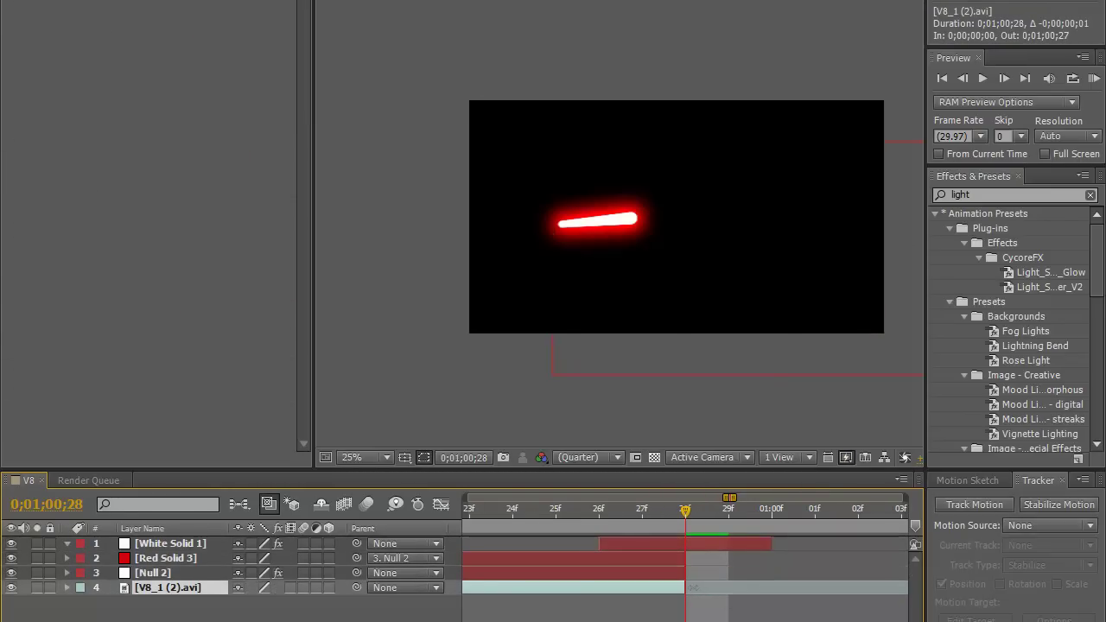
key("ctrl+z")
key("ctrl+z")
key("ctrl+z")
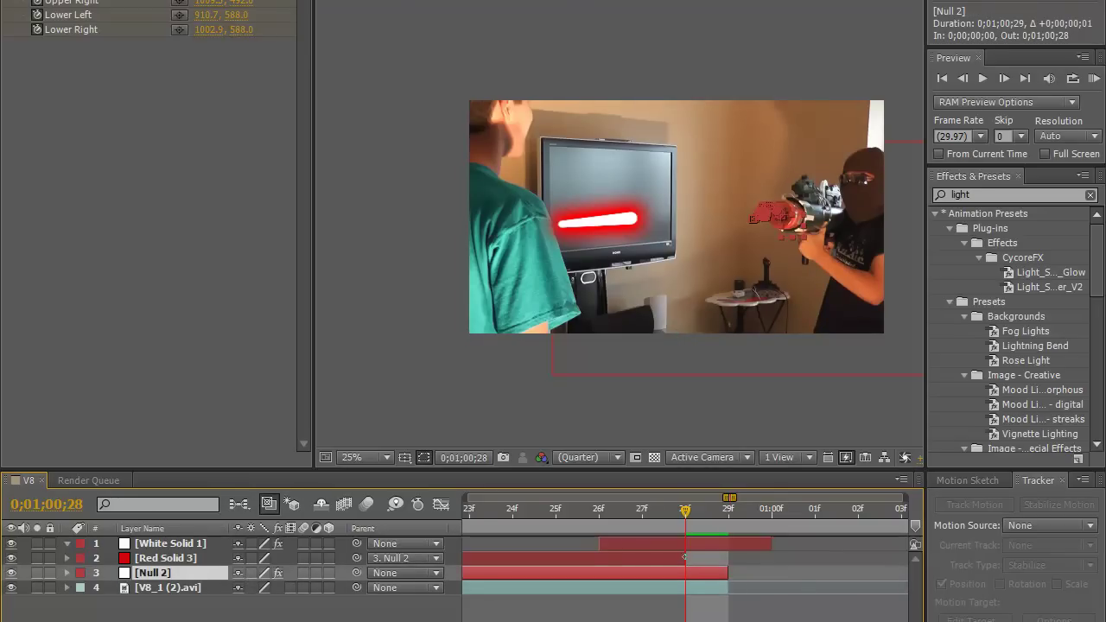
key("ctrl+z")
Trim the end of White Solid 1 to 0;01;00;28 and review the blast's flight frame by frame.
left_click_drag(768, 545, 729, 544)
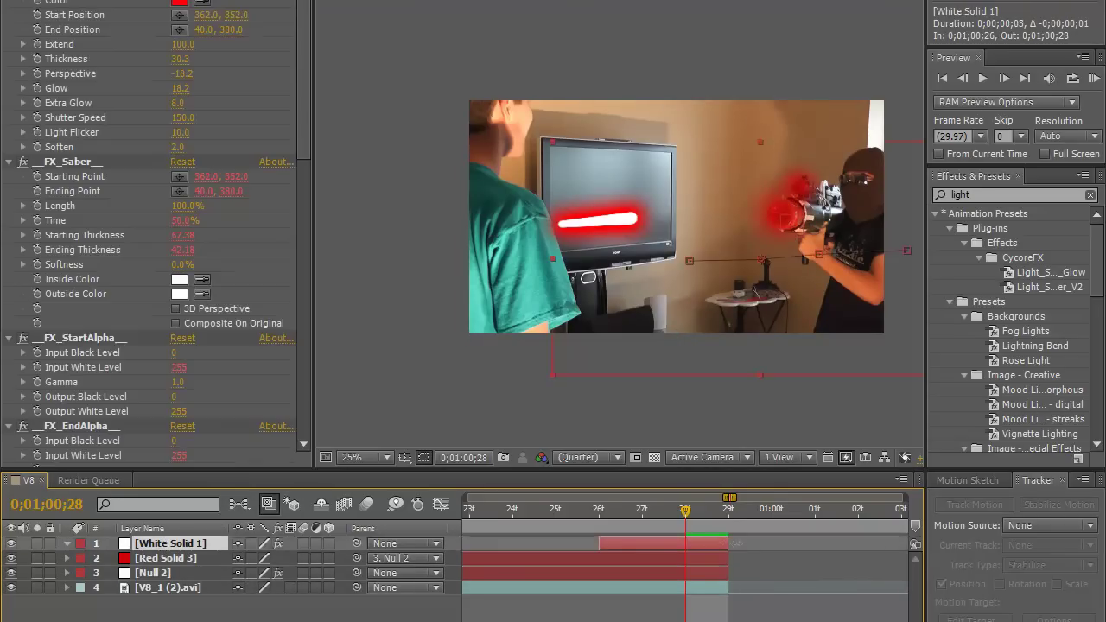
key("space")
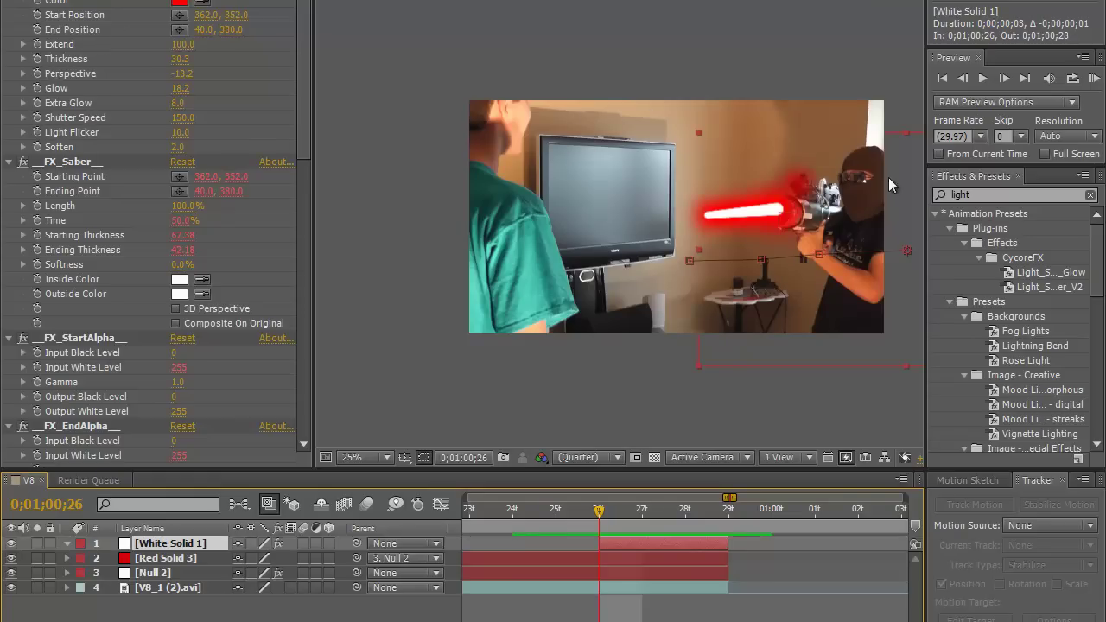
key("Page_Down")
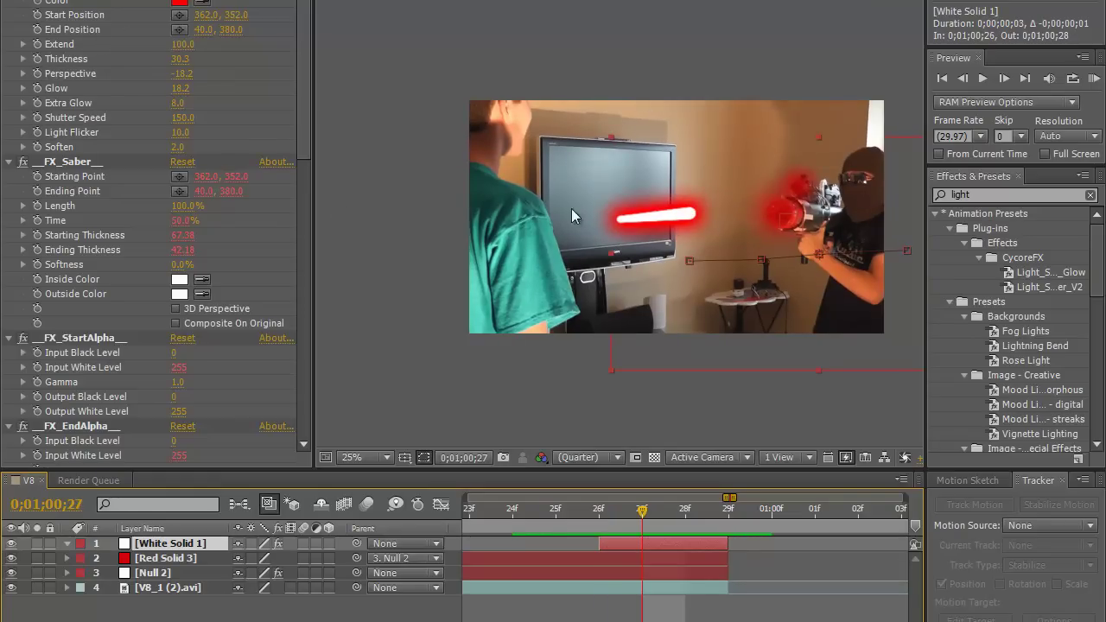
key("Page_Down")
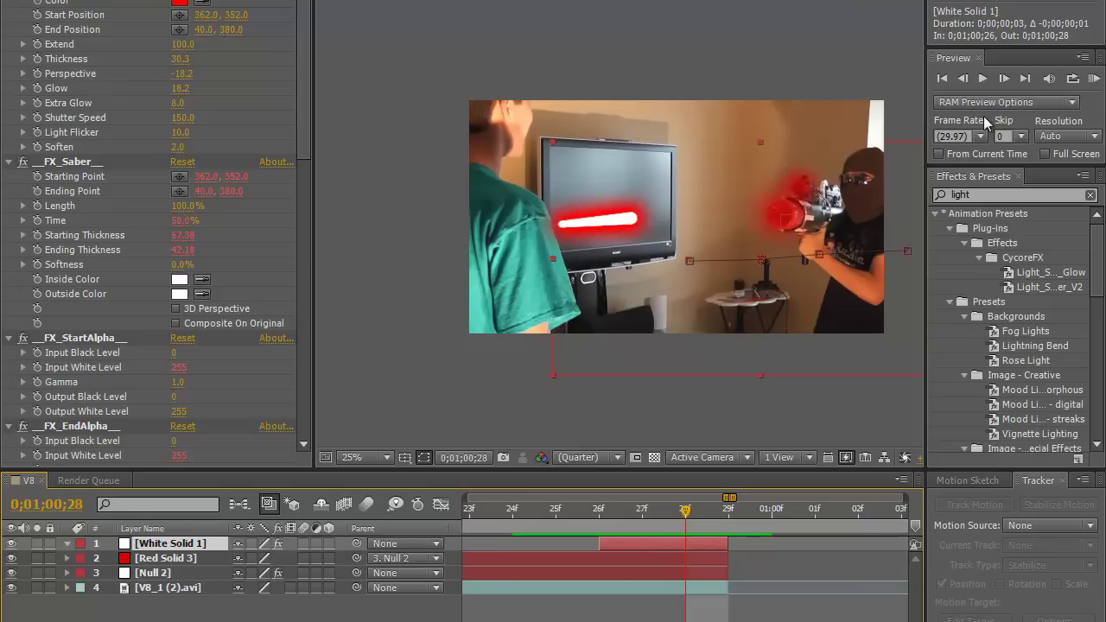
key("Page_Up")
key("Page_Up")
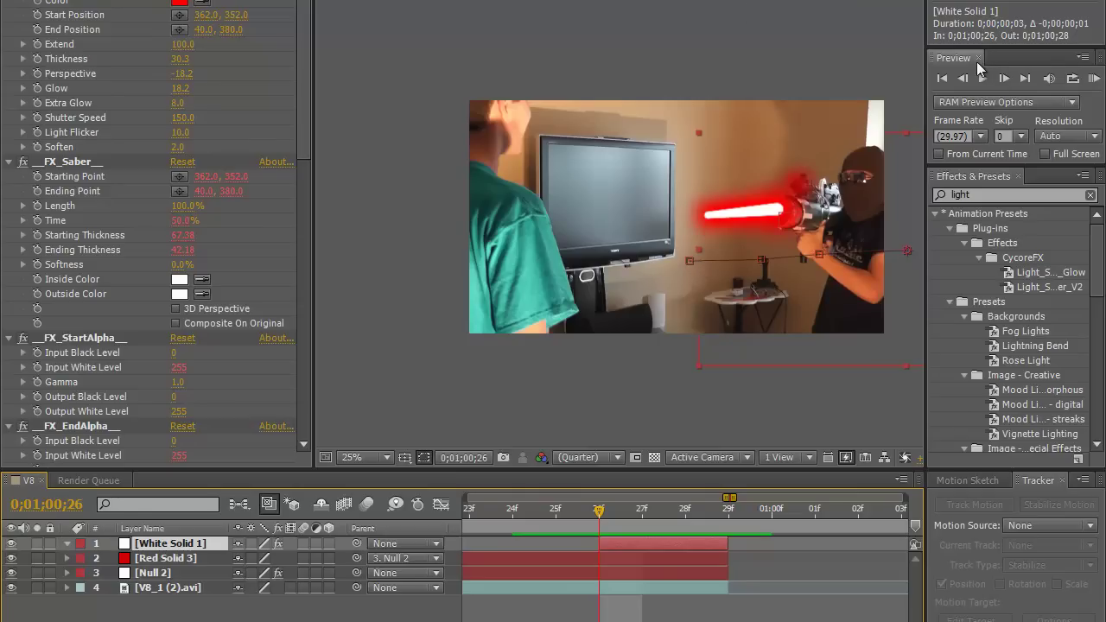
left_click(142, 0)
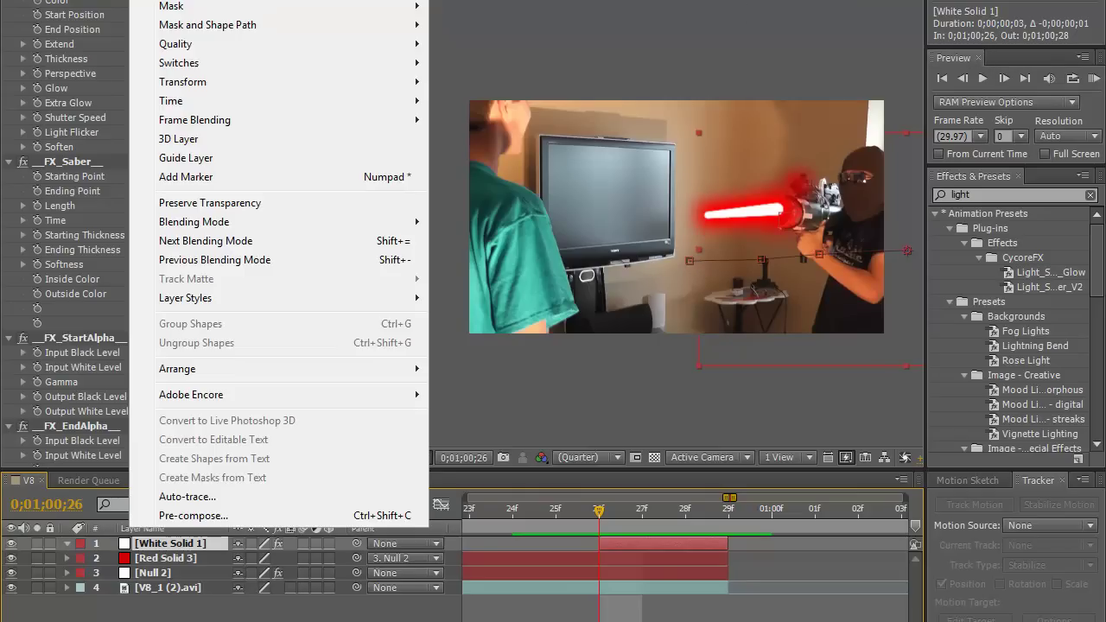
mouse_move(173, 0)
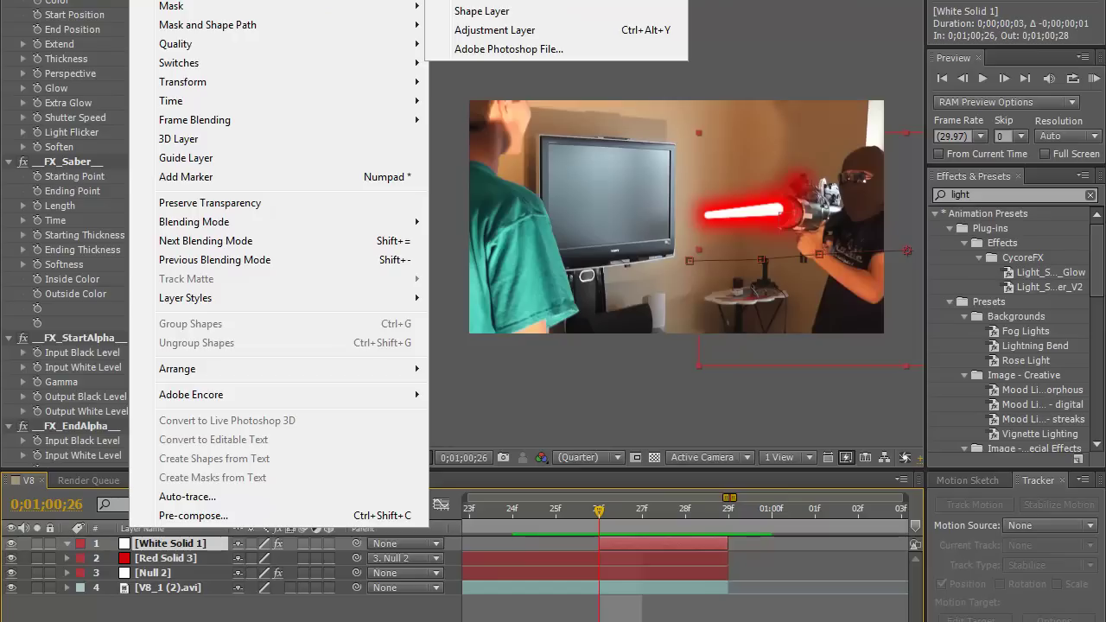
left_click(484, 0)
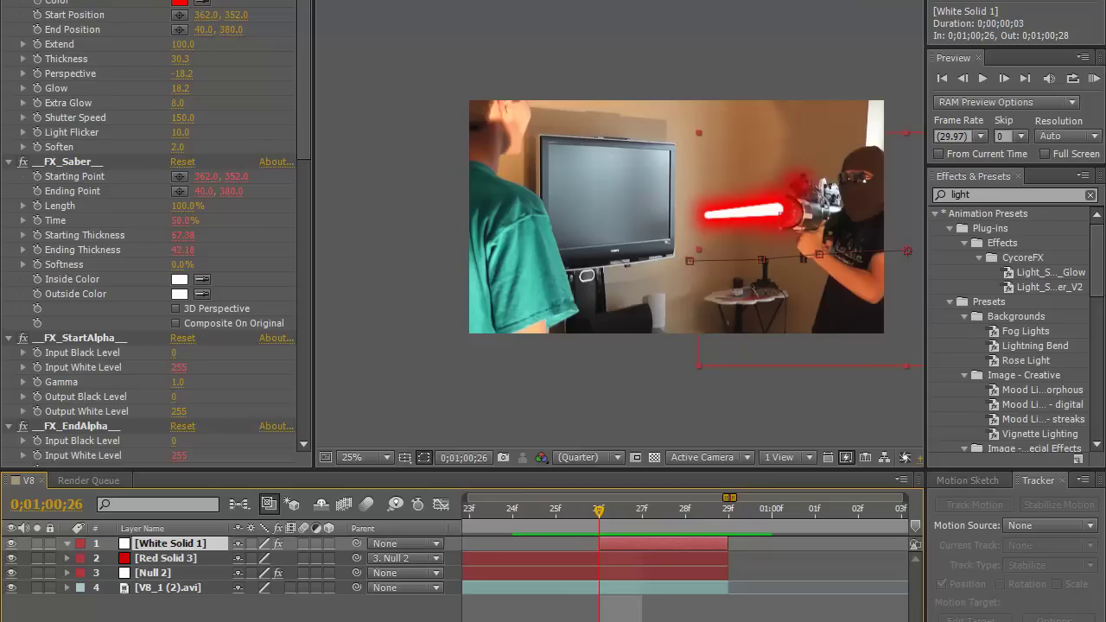
Apply a Directional Blur to White Solid 1 with Direction -97° and Blur Length 6.8.
right_click(292, 50)
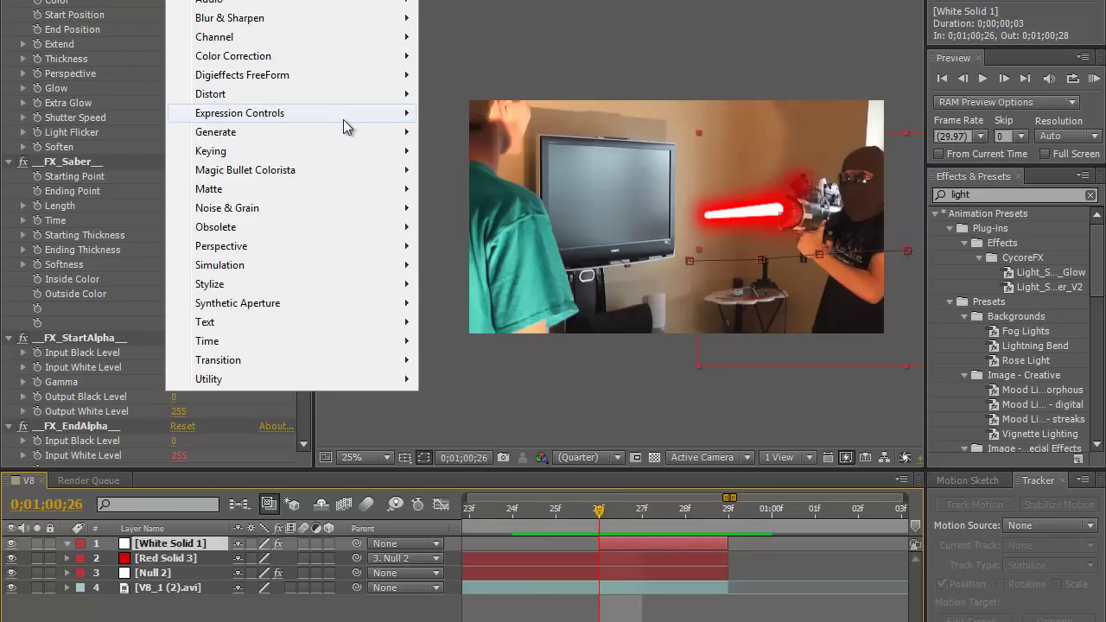
mouse_move(304, 16)
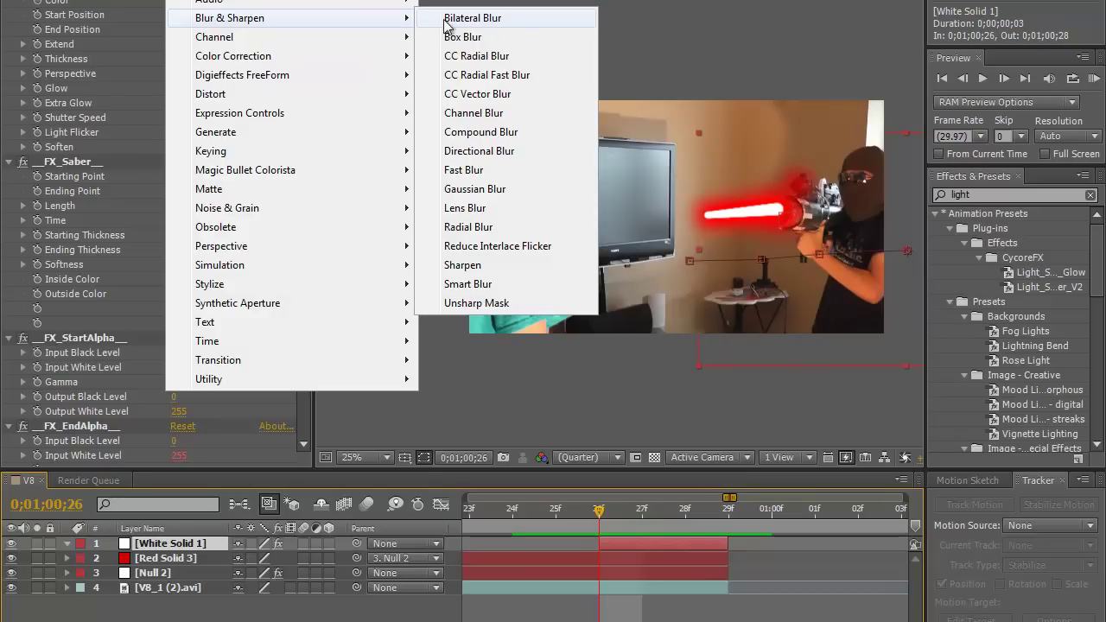
left_click(553, 152)
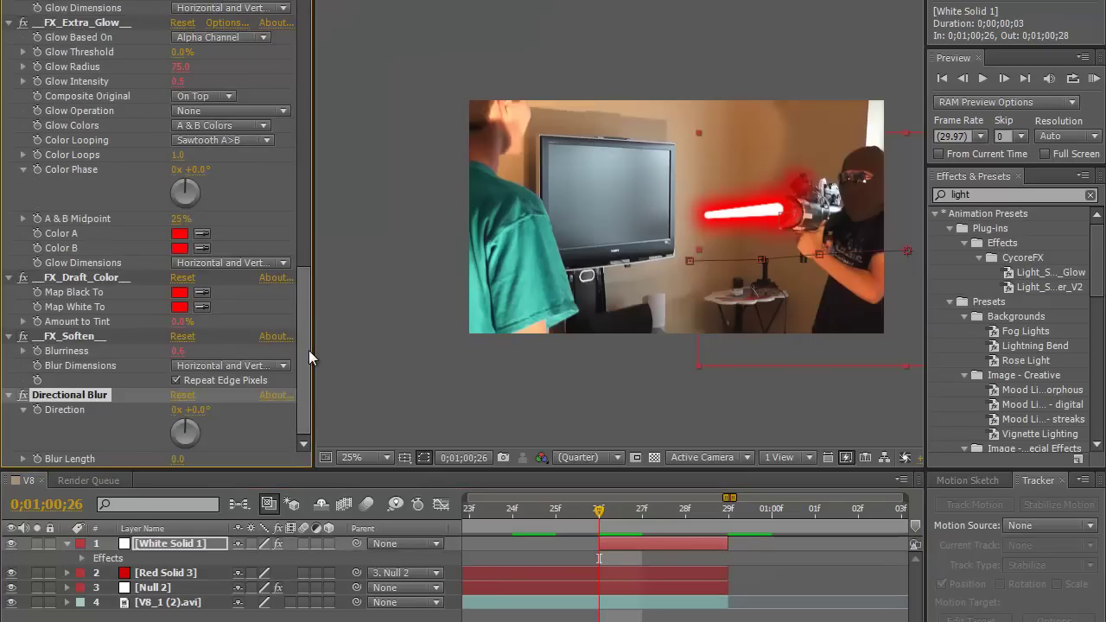
left_click_drag(194, 426, 158, 436)
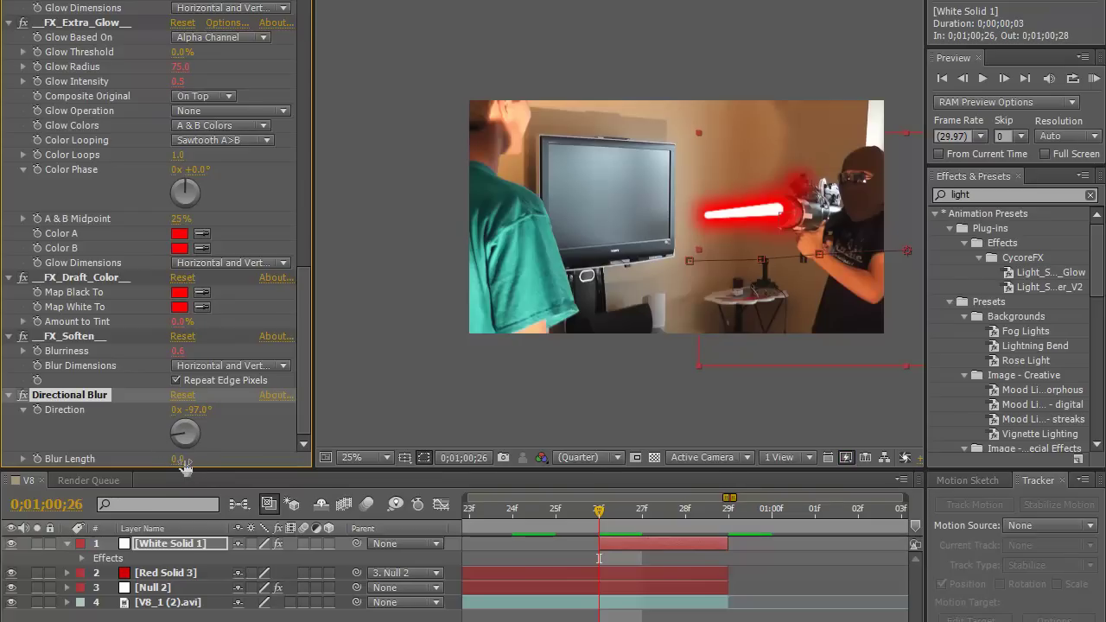
left_click(179, 459)
type("5.6")
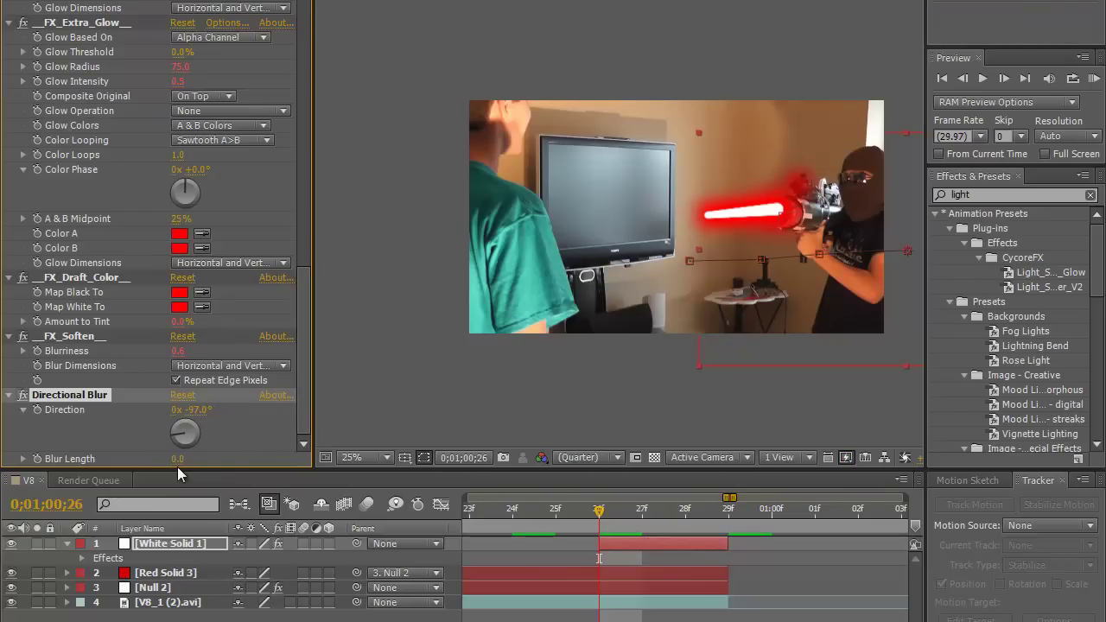
key("Return")
left_click_drag(176, 460, 187, 460)
Check the blur across the beam's frames and increase the Directional Blur's Blur Length to 85.6 at 0;01;00;26.
key("Page_Down")
key("Page_Down")
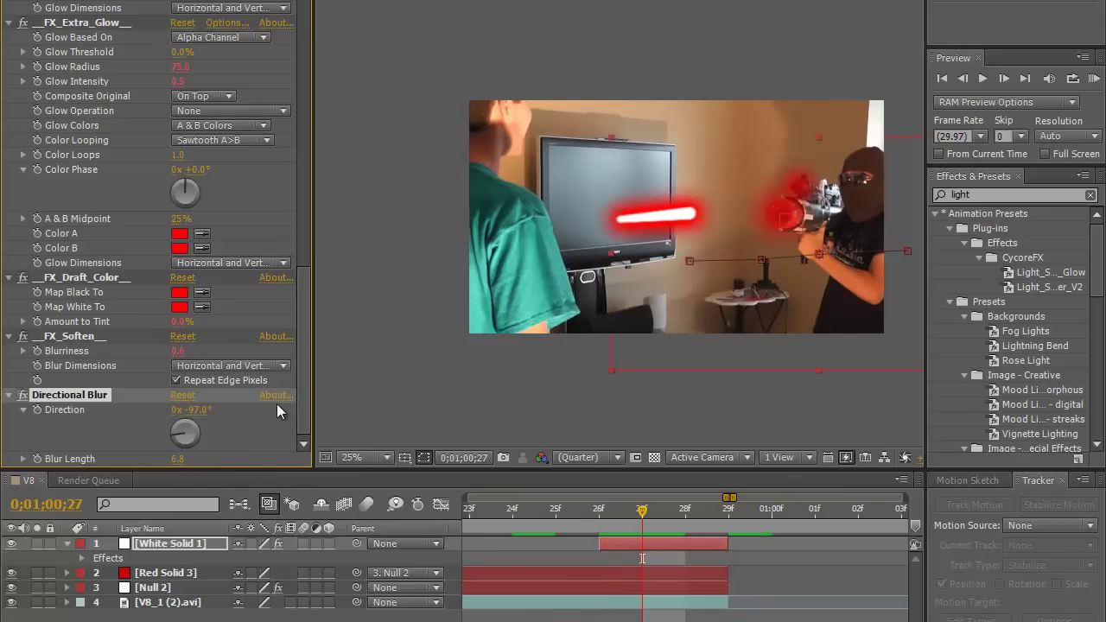
key("Page_Down")
key("Page_Up")
key("Page_Up")
key("Page_Up")
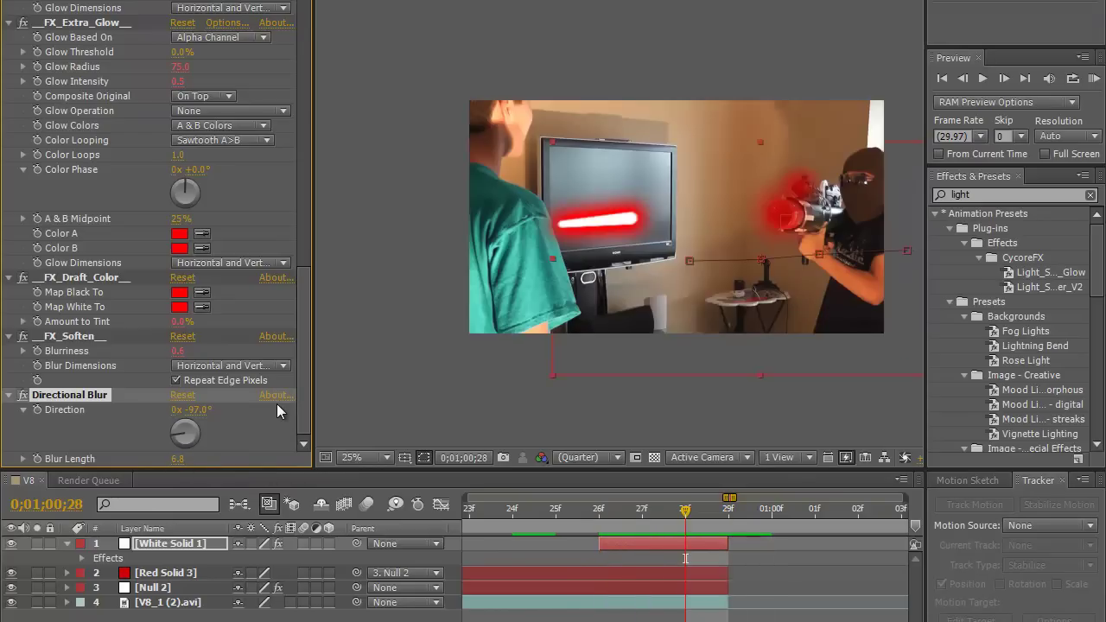
key("Page_Down")
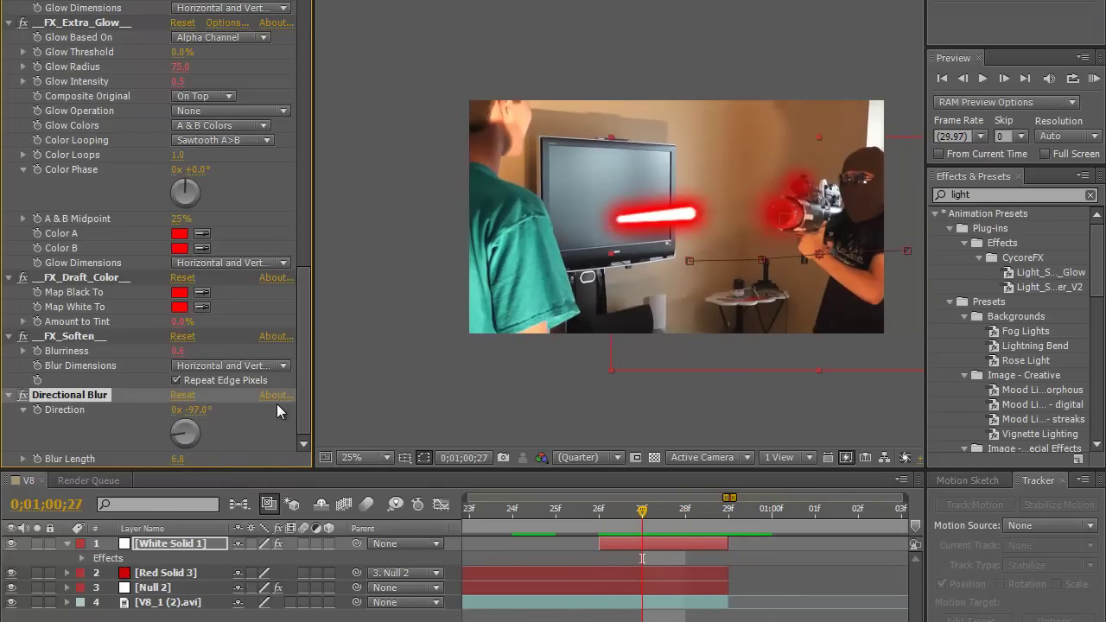
key("Page_Up")
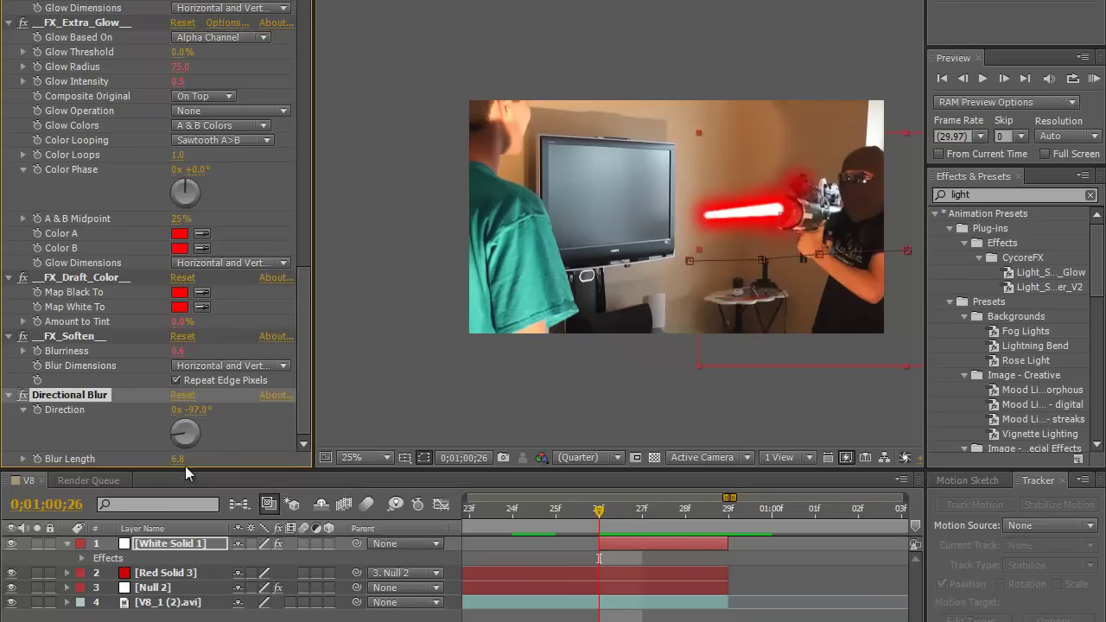
left_click_drag(185, 460, 274, 461)
left_click_drag(179, 459, 474, 452)
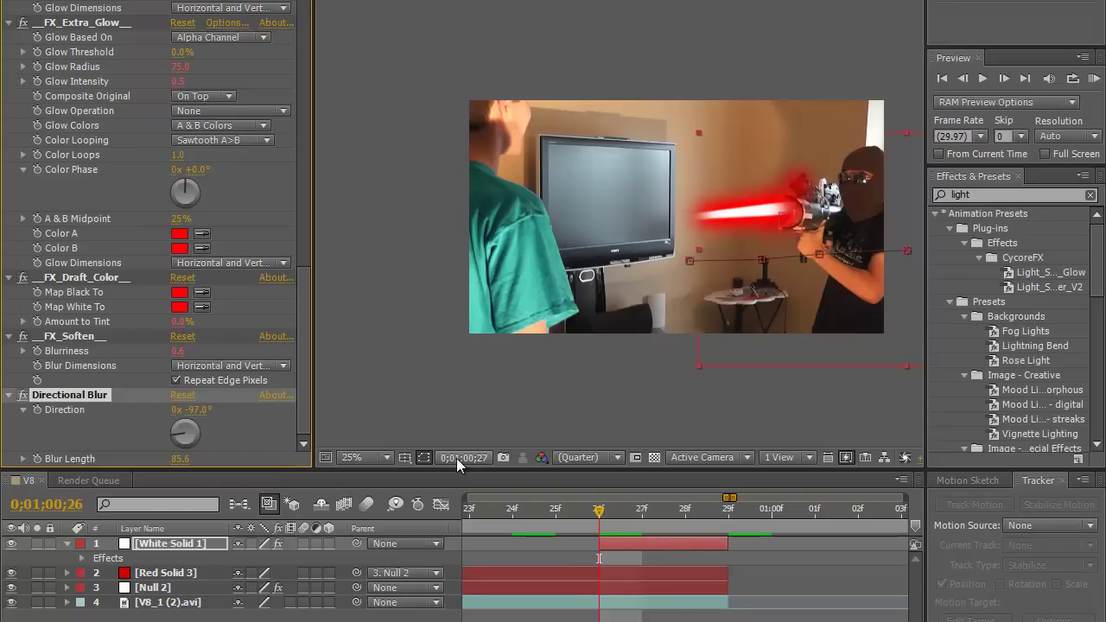
Compare the beam across neighbouring frames and enable motion blur for the White Solid 1 layer at 0;01;00;26.
key("Page_Down")
key("Page_Down")
key("Page_Up")
key("Page_Up")
left_click(303, 542)
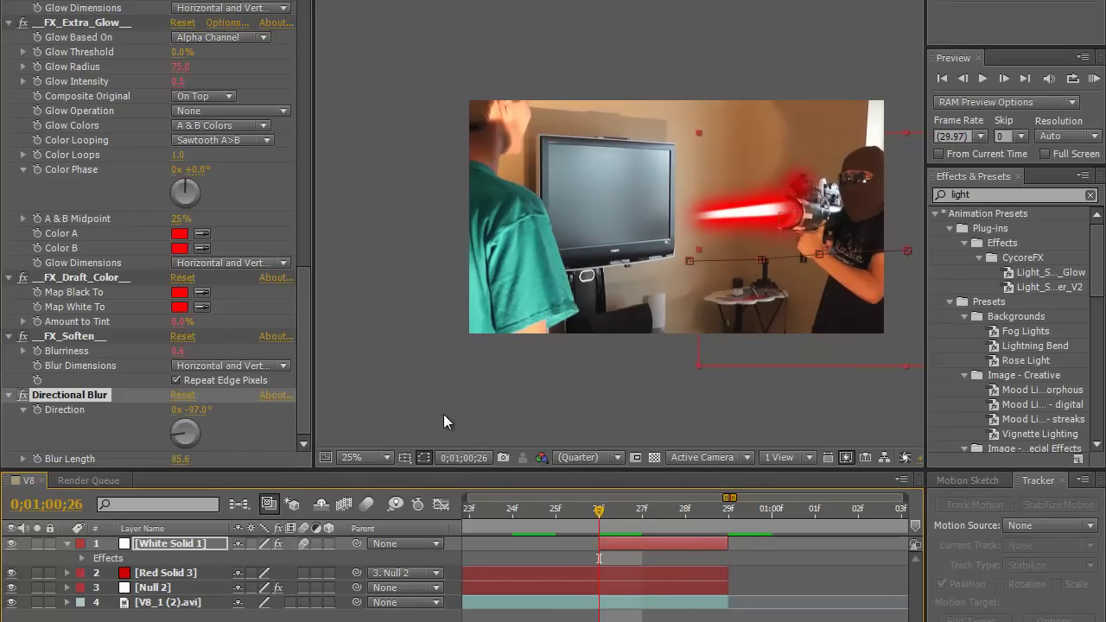
Review the motion-blurred blast frame by frame between 0;01;00;26 and 0;01;00;29, including the frames just before it fires.
key("Page_Down")
key("Page_Down")
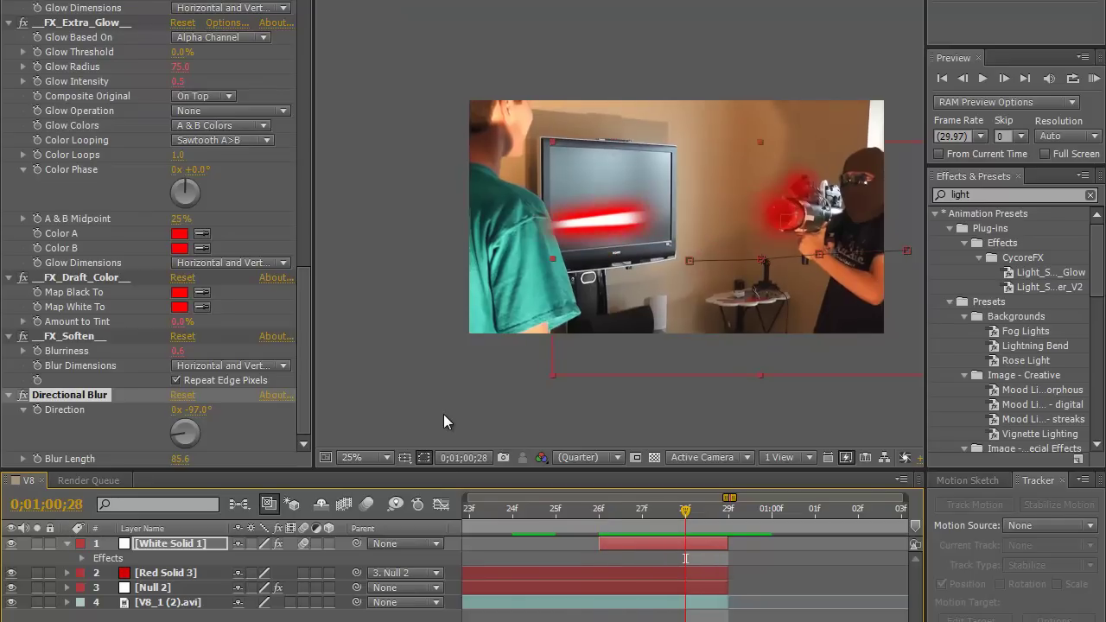
key("Page_Up")
key("Page_Up")
key("Page_Up")
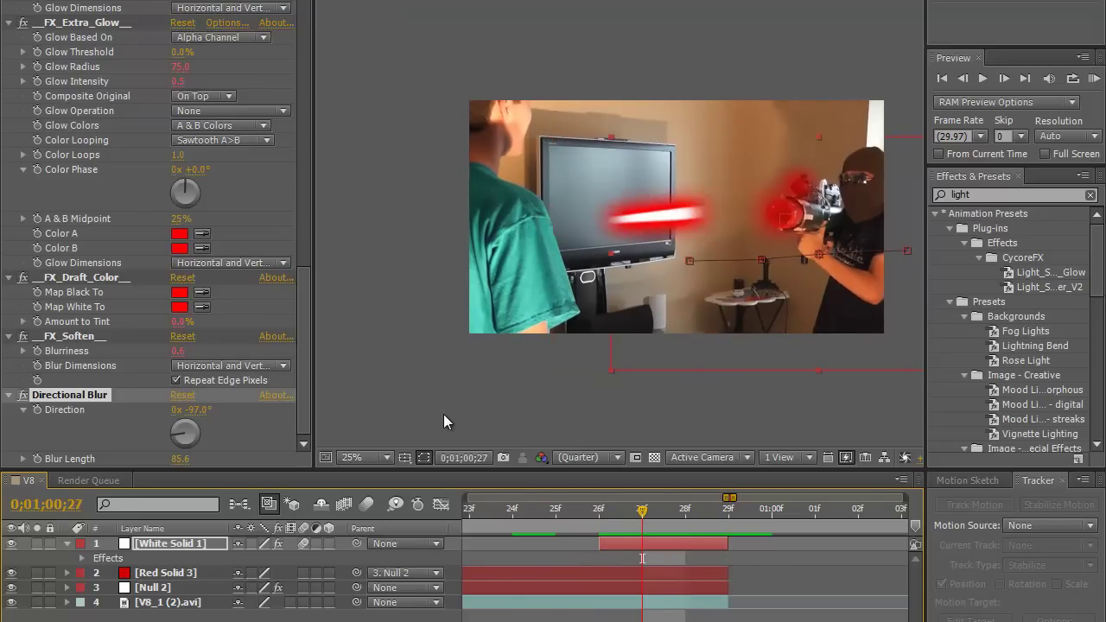
key("Page_Down")
key("Page_Down")
key("Page_Down")
key("Page_Down")
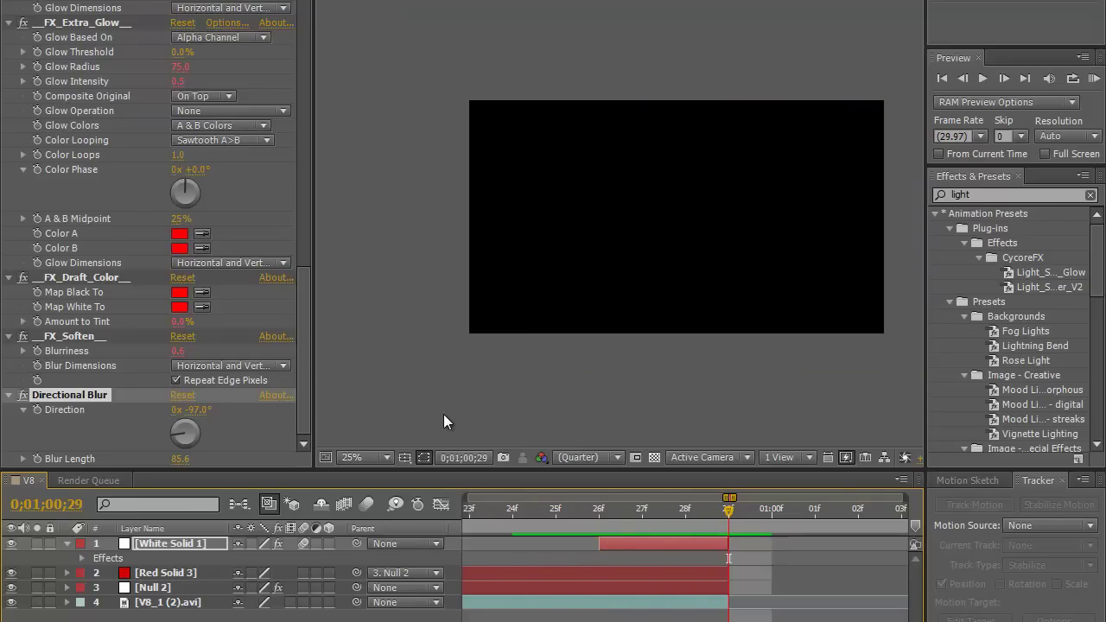
key("Page_Up")
key("Page_Up")
key("Page_Up")
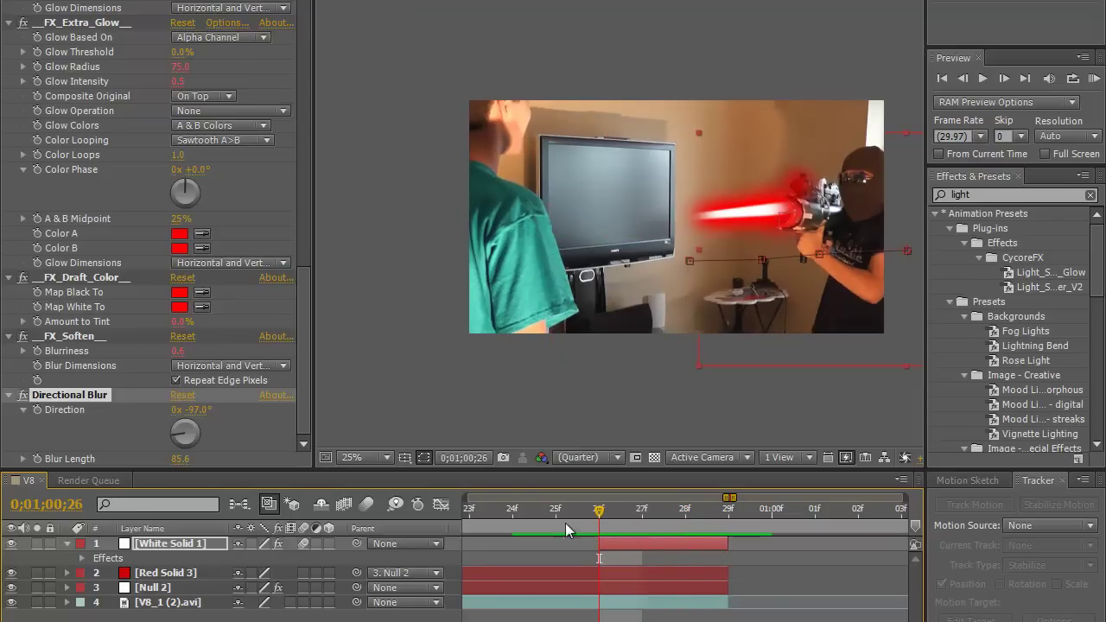
left_click_drag(599, 516, 566, 513)
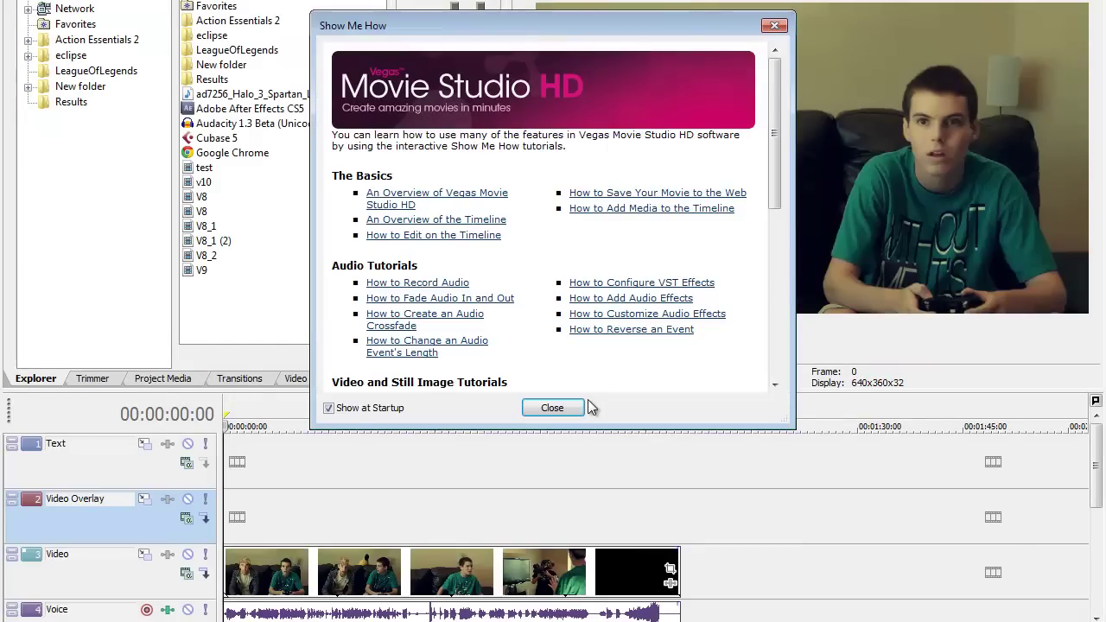
In Vegas Movie Studio HD, create a project named jfkasjdhbf and place the test video from the desktop at the start of the Video track.
left_click(593, 407)
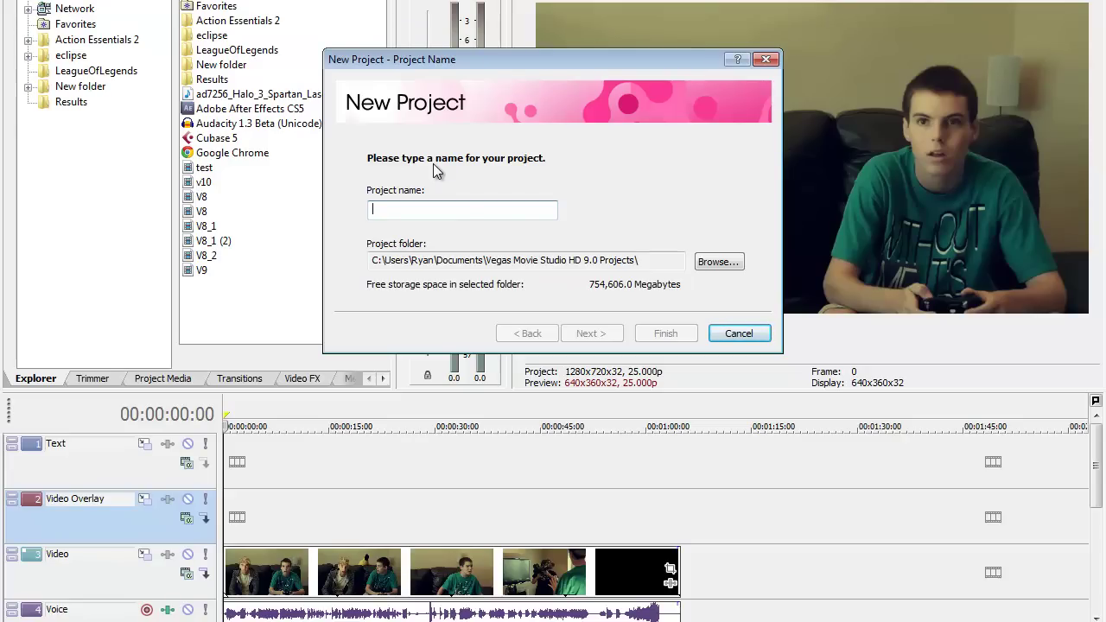
type("jfkasjdhbf")
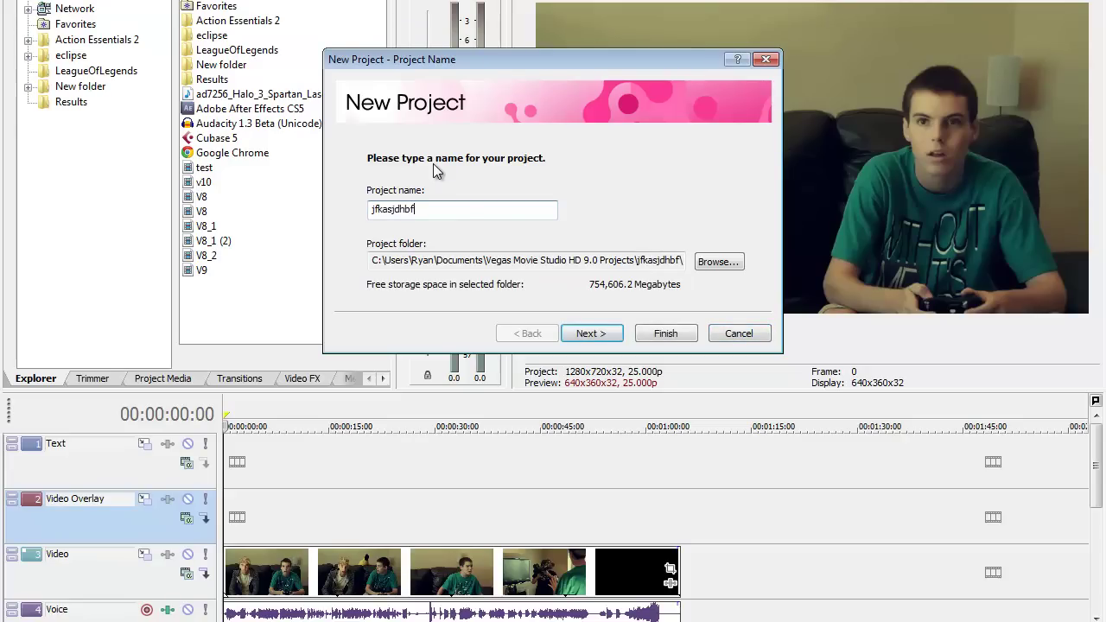
left_click(662, 336)
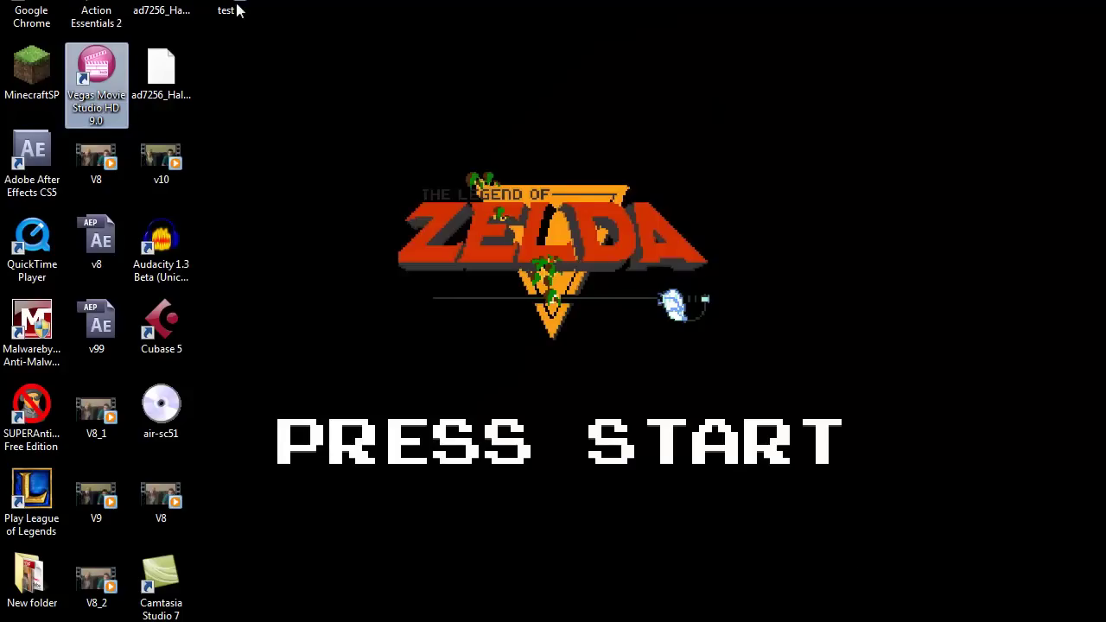
left_click(234, 8)
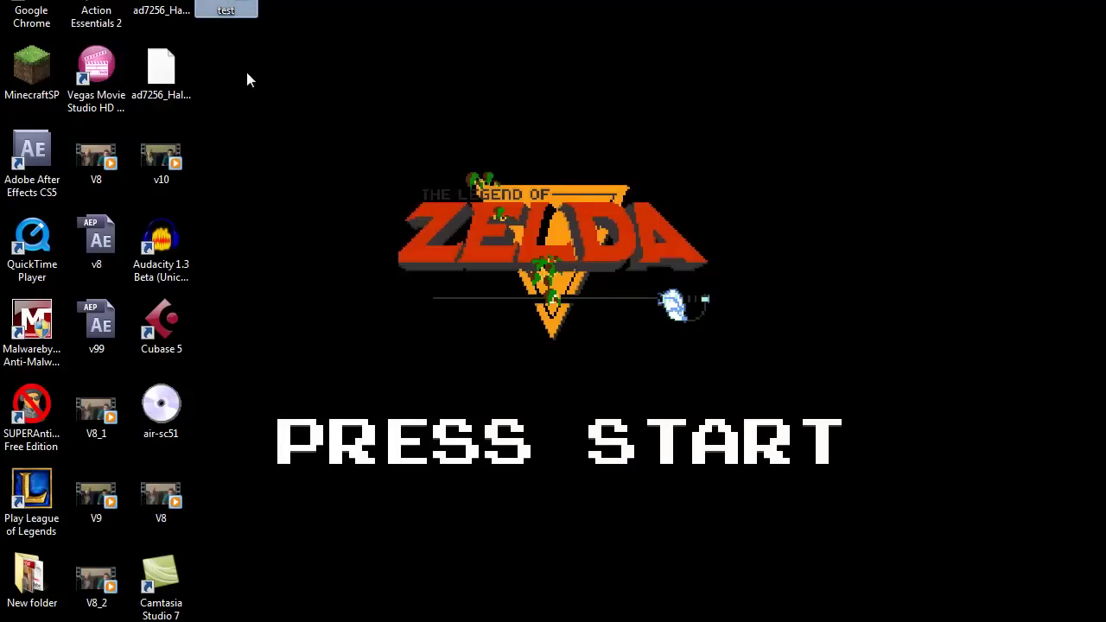
left_click_drag(228, 6, 229, 570)
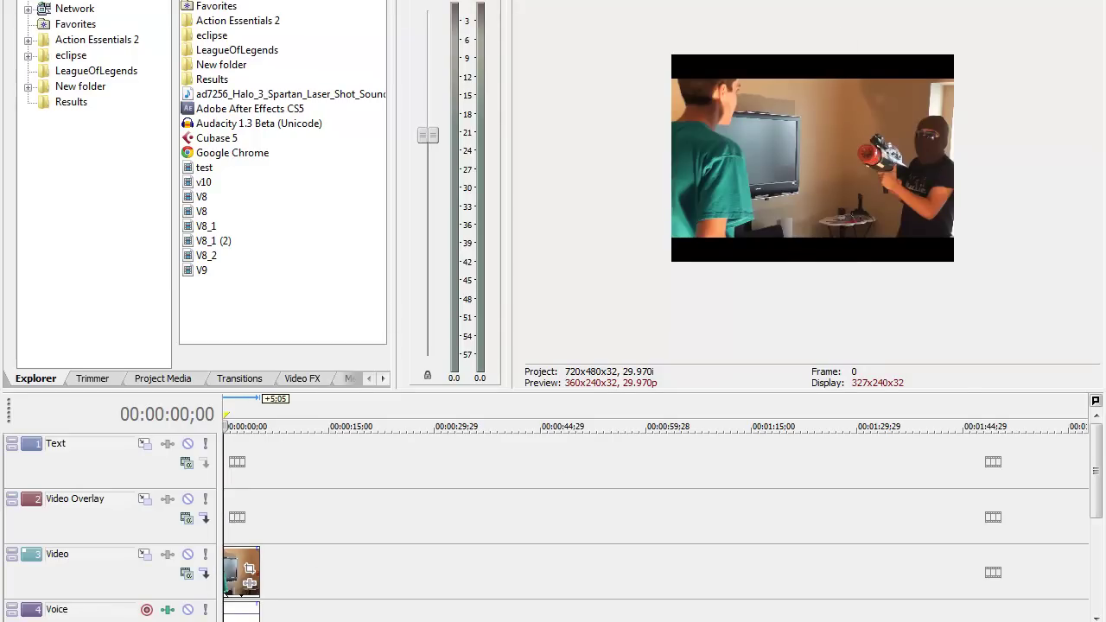
Set the video preview quality to Best (Full) and play the test clip to check the laser blast.
left_click(689, 3)
mouse_move(675, 18)
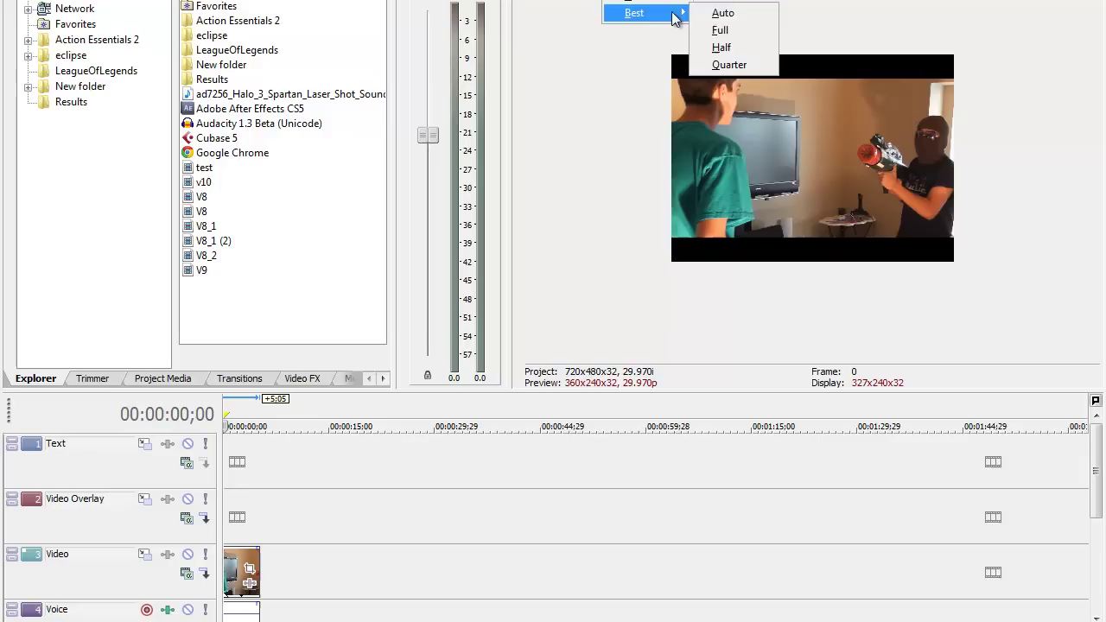
left_click(733, 47)
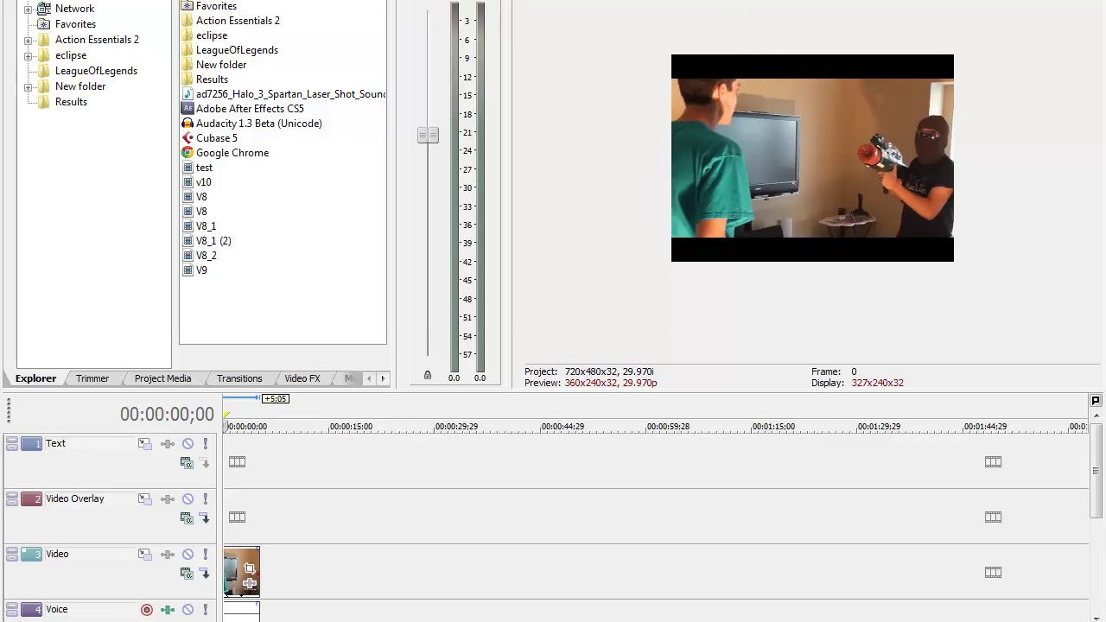
left_click(690, 3)
mouse_move(679, 13)
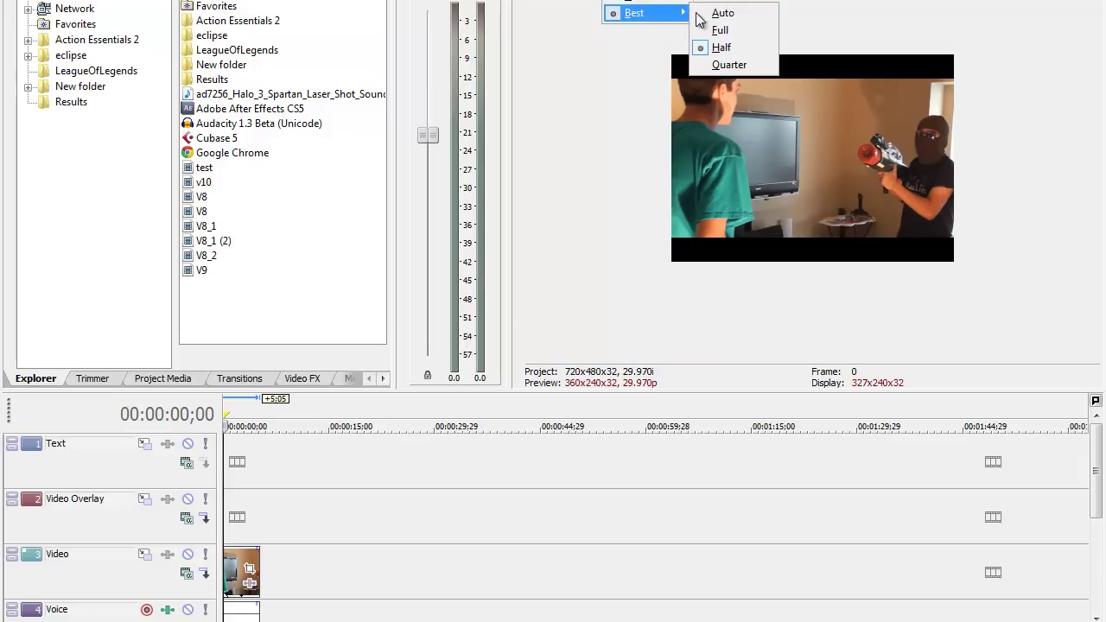
left_click(742, 30)
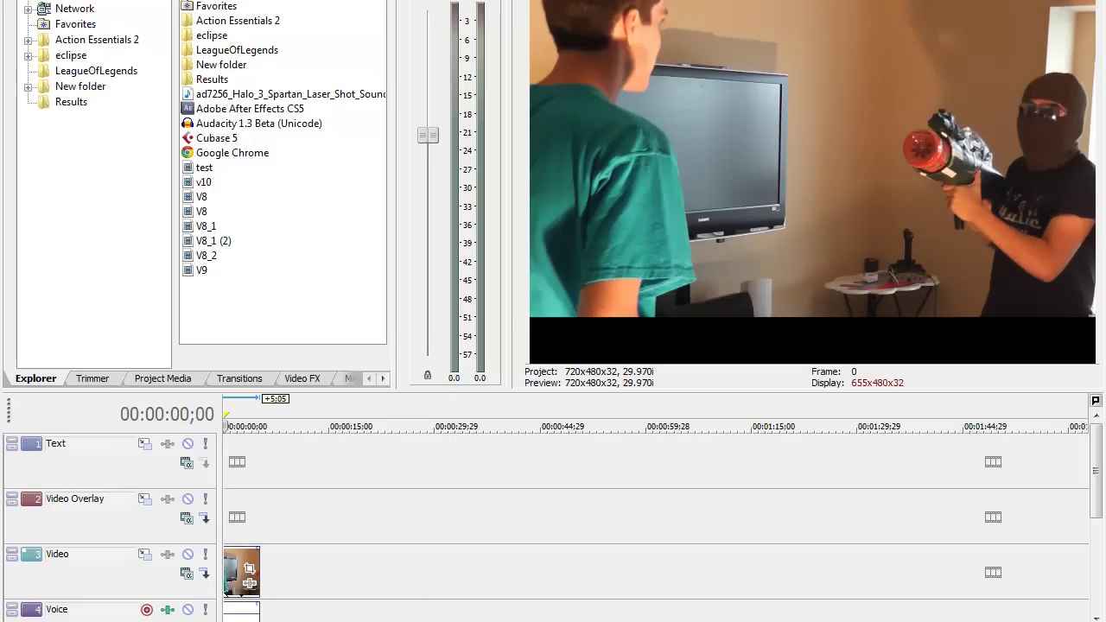
key("space")
Switch back to After Effects and show the V8 composition's timeline.
key("super+d")
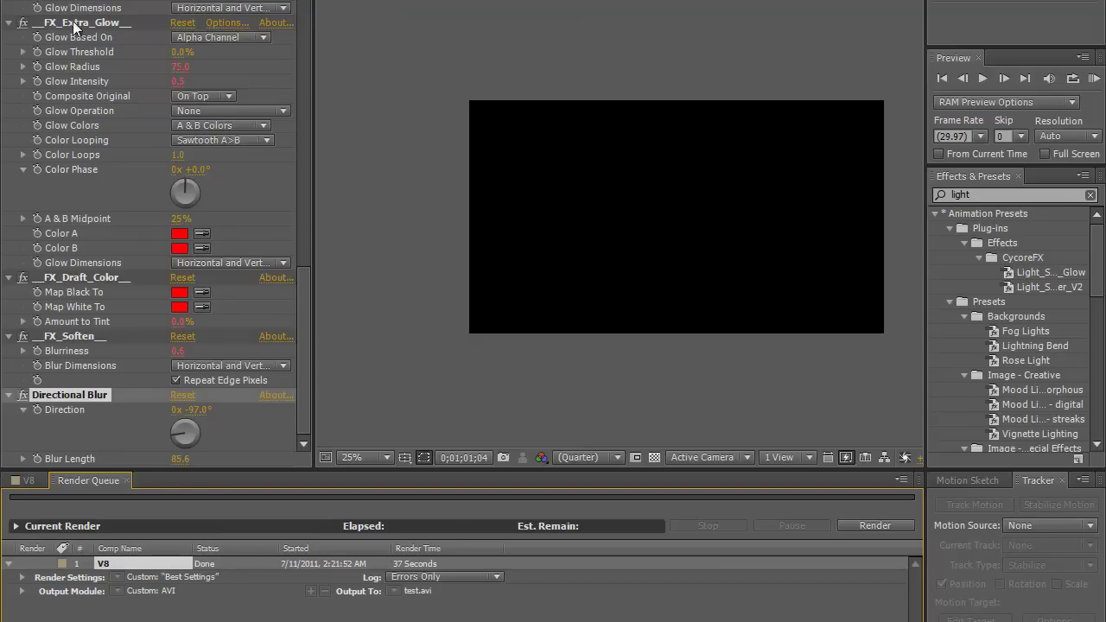
left_click(27, 480)
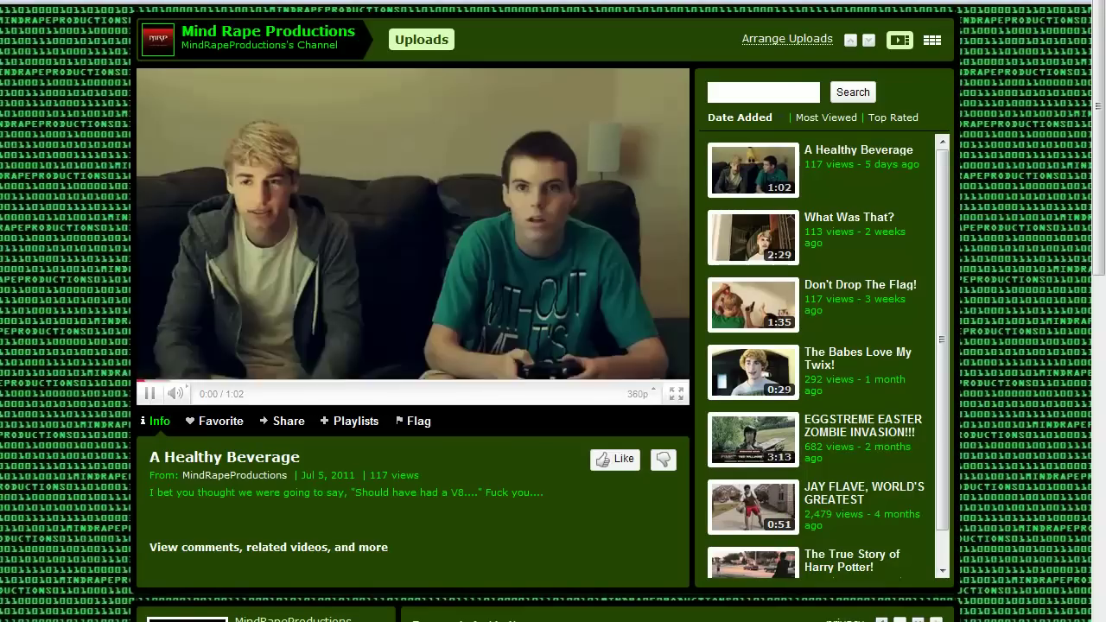
Pause the "A Healthy Beverage" video on the YouTube channel page in the browser.
left_click(334, 221)
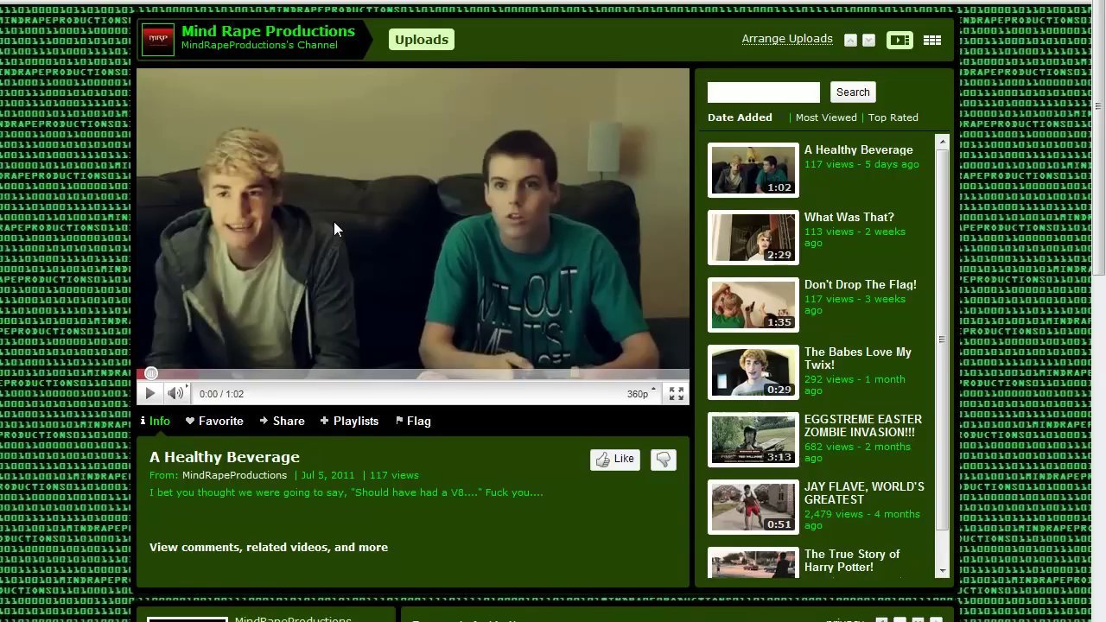